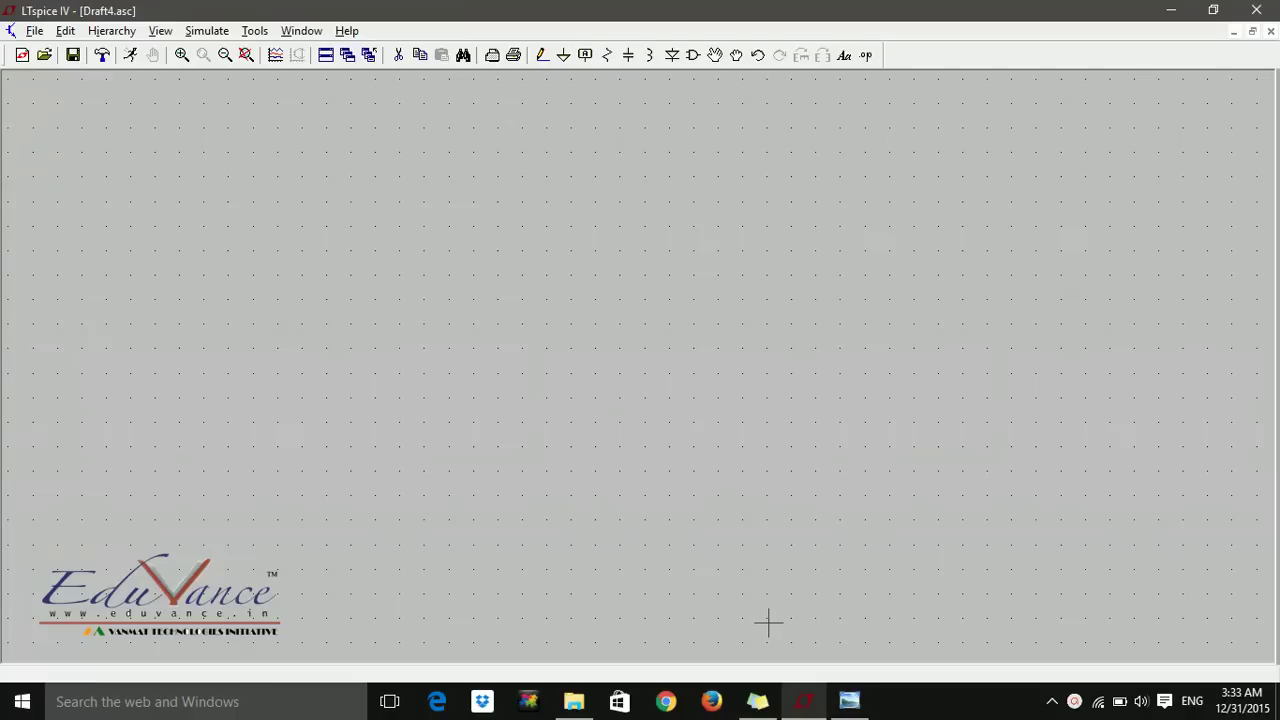
Step: Show the CMOS inverter diagram img640.png in Windows Photo Viewer
{"action": "left_click", "coordinate": [850, 701]}
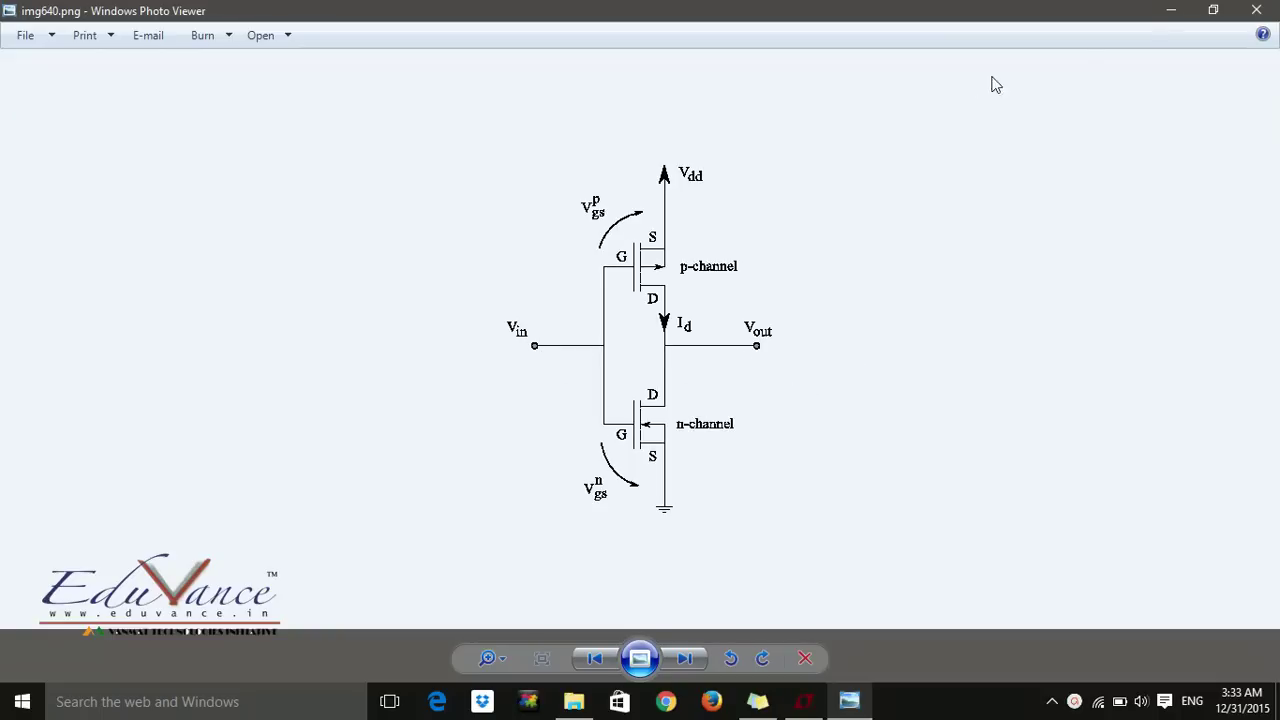
Step: Return to the schematic and place a PMOS transistor M1 near the centre
{"action": "left_click", "coordinate": [1168, 12]}
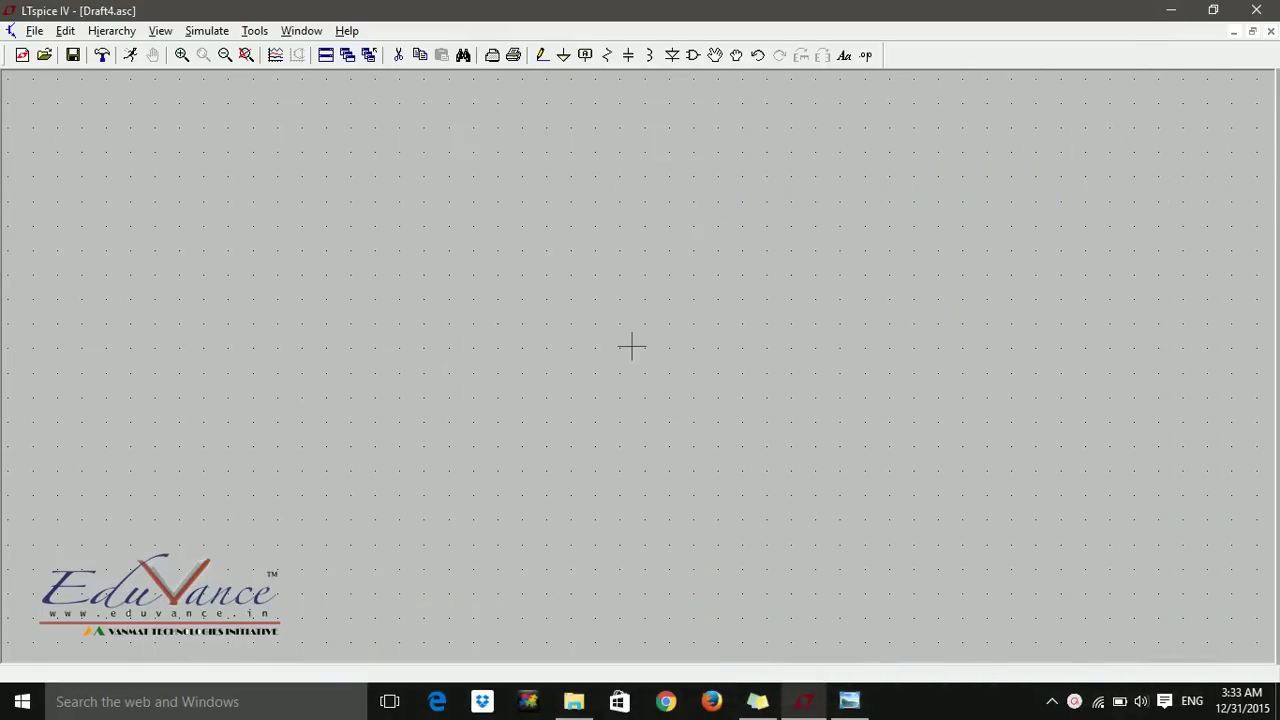
{"action": "left_click", "coordinate": [692, 57]}
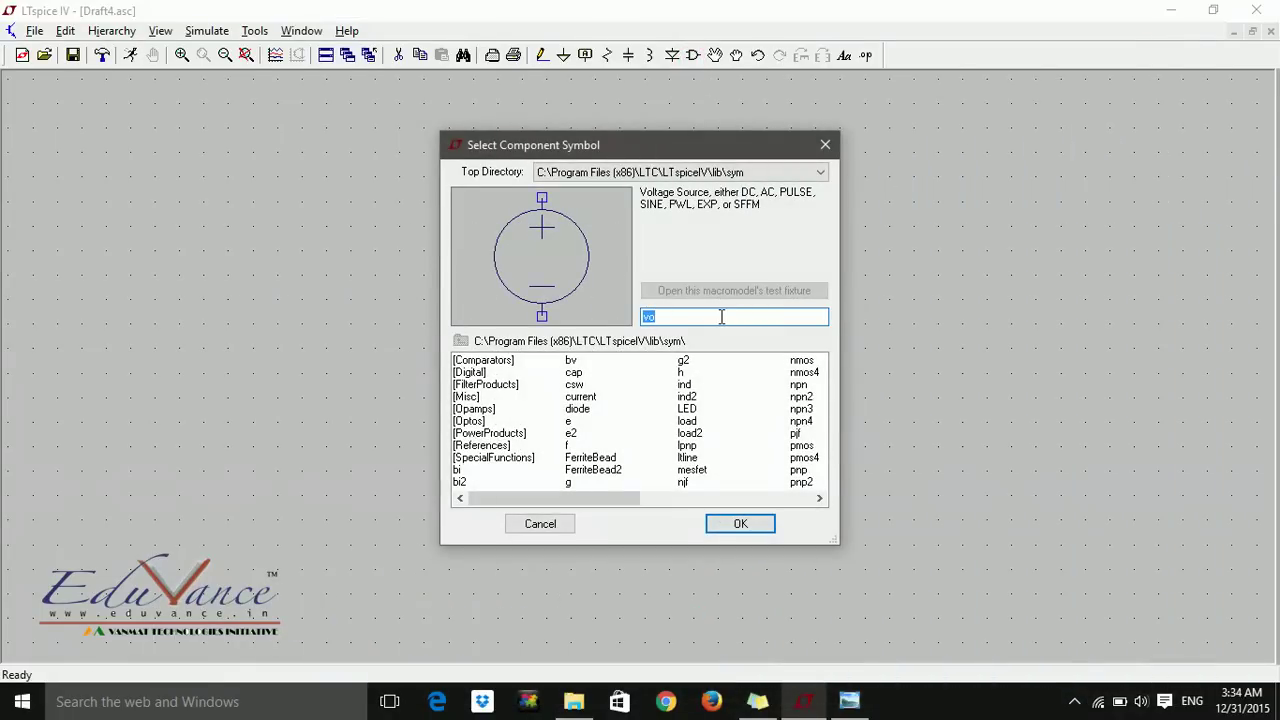
{"action": "type", "text": "pm"}
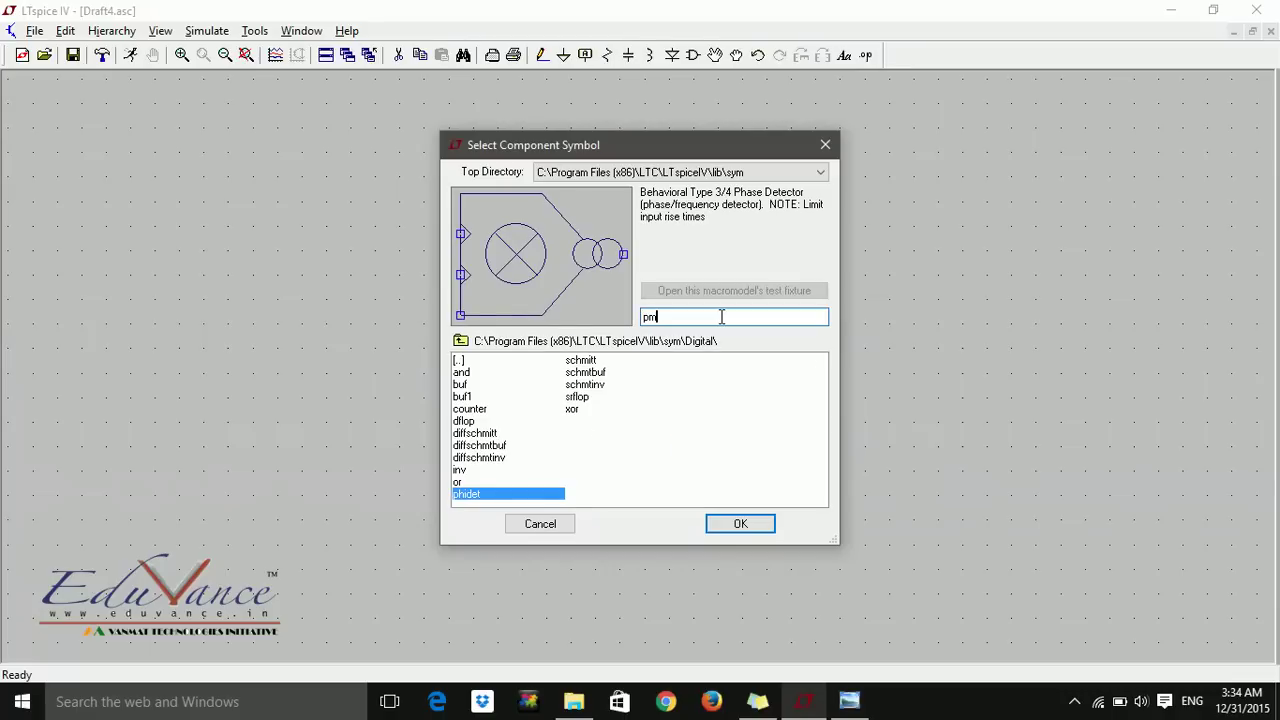
{"action": "left_click", "coordinate": [740, 523]}
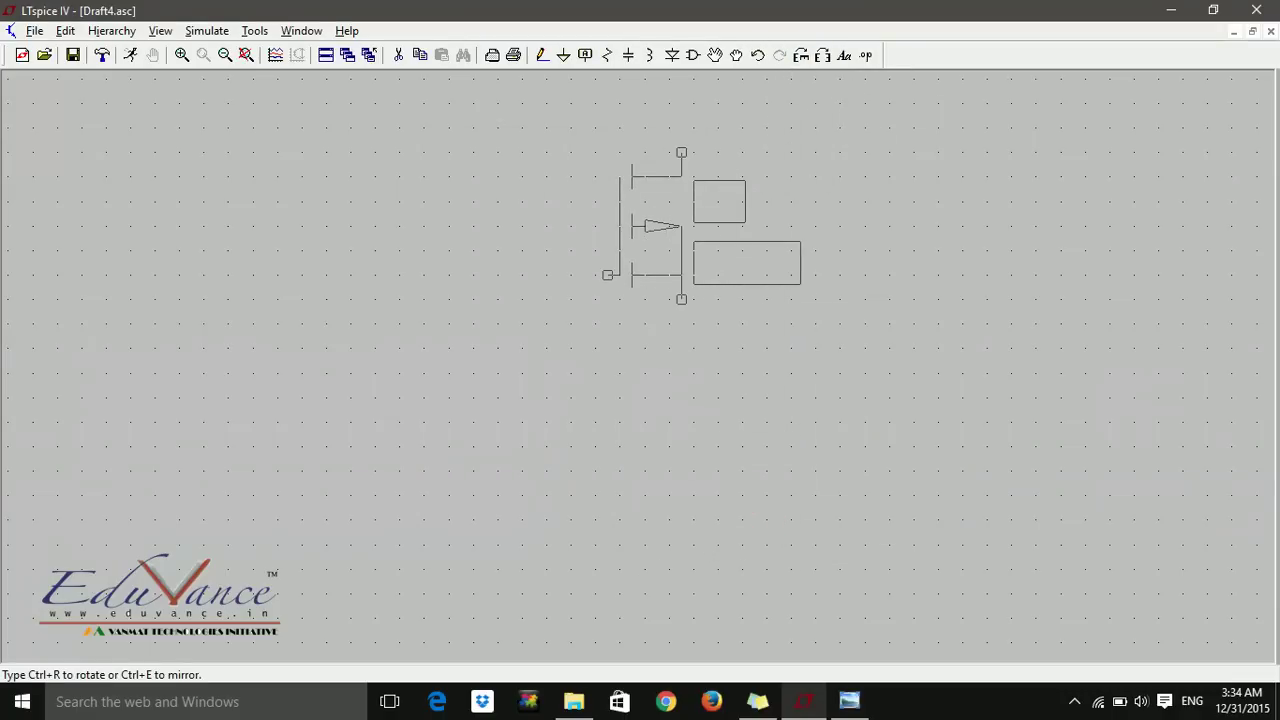
{"action": "left_click", "coordinate": [626, 207]}
{"action": "key", "text": "Escape"}
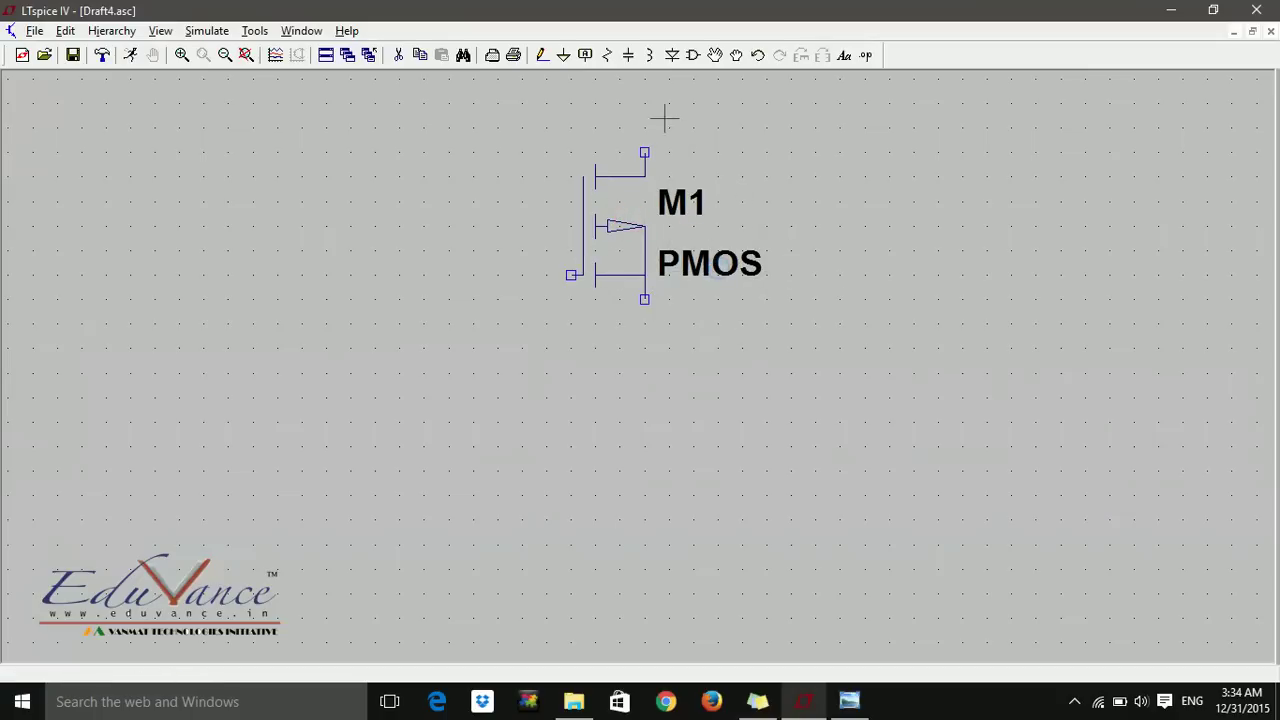
Step: Place an NMOS transistor M2 below M1
{"action": "left_click", "coordinate": [692, 56]}
{"action": "type", "text": "nm"}
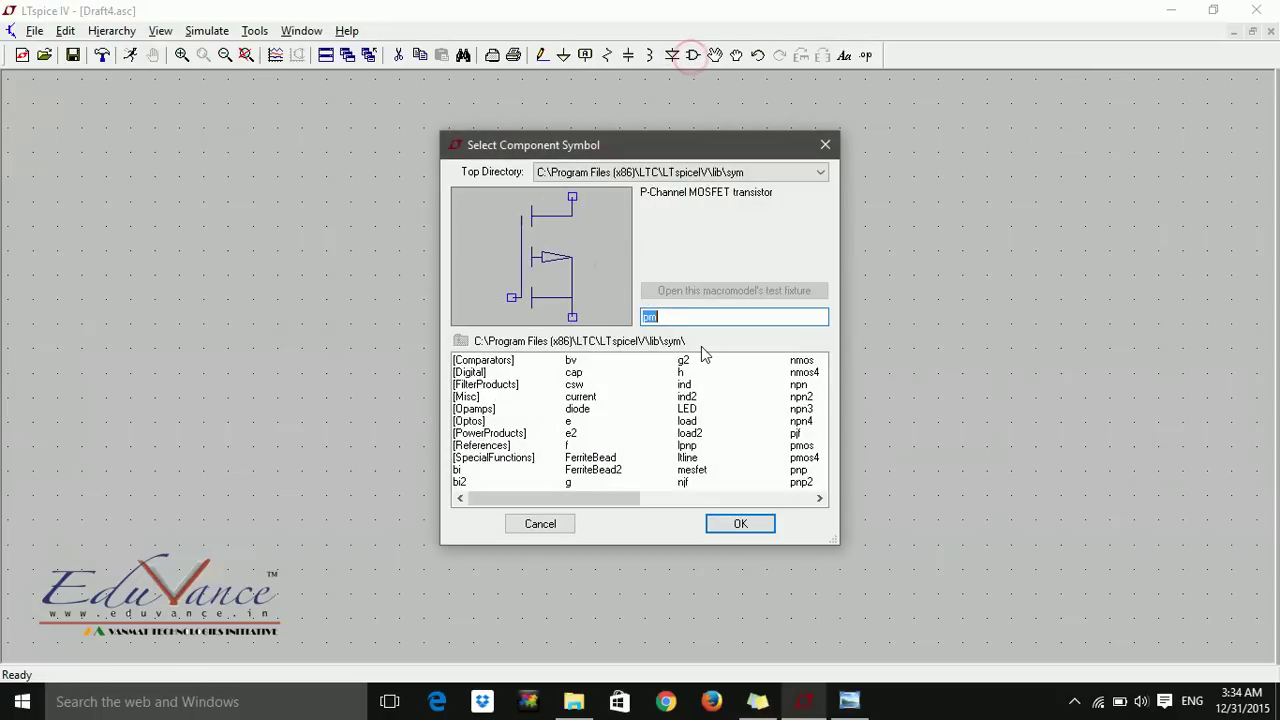
{"action": "type", "text": "o"}
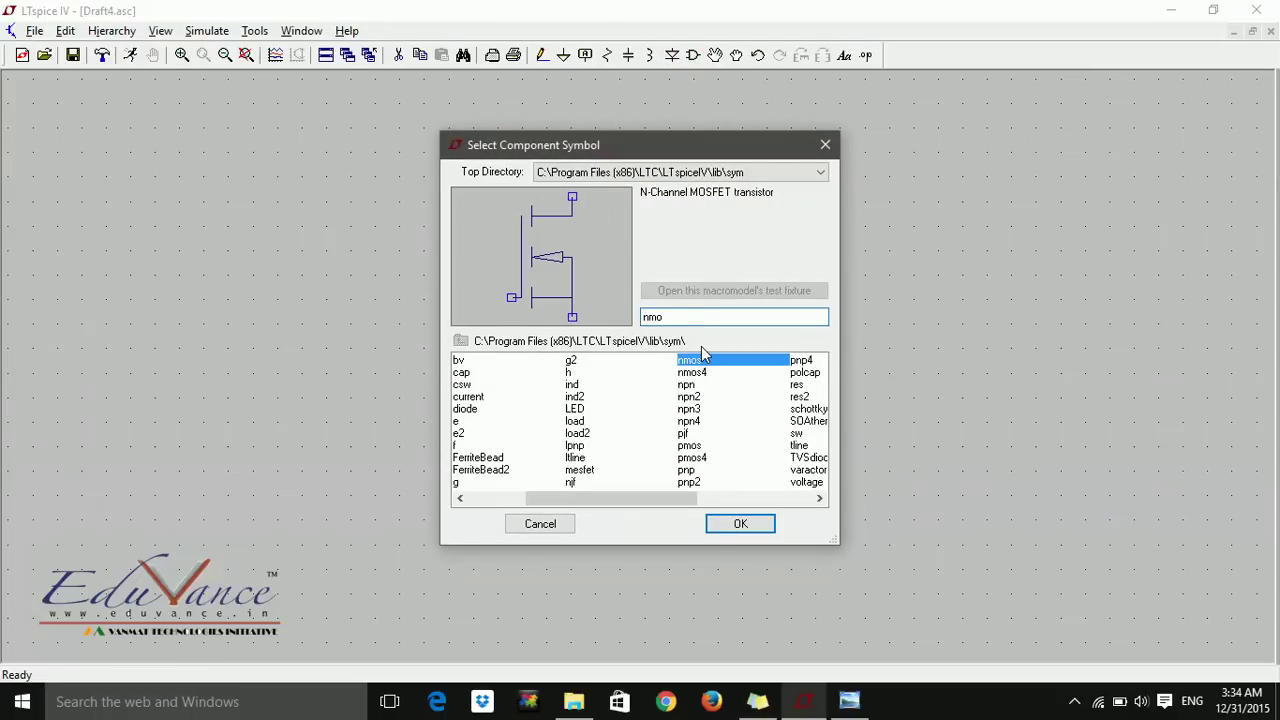
{"action": "left_click", "coordinate": [740, 525]}
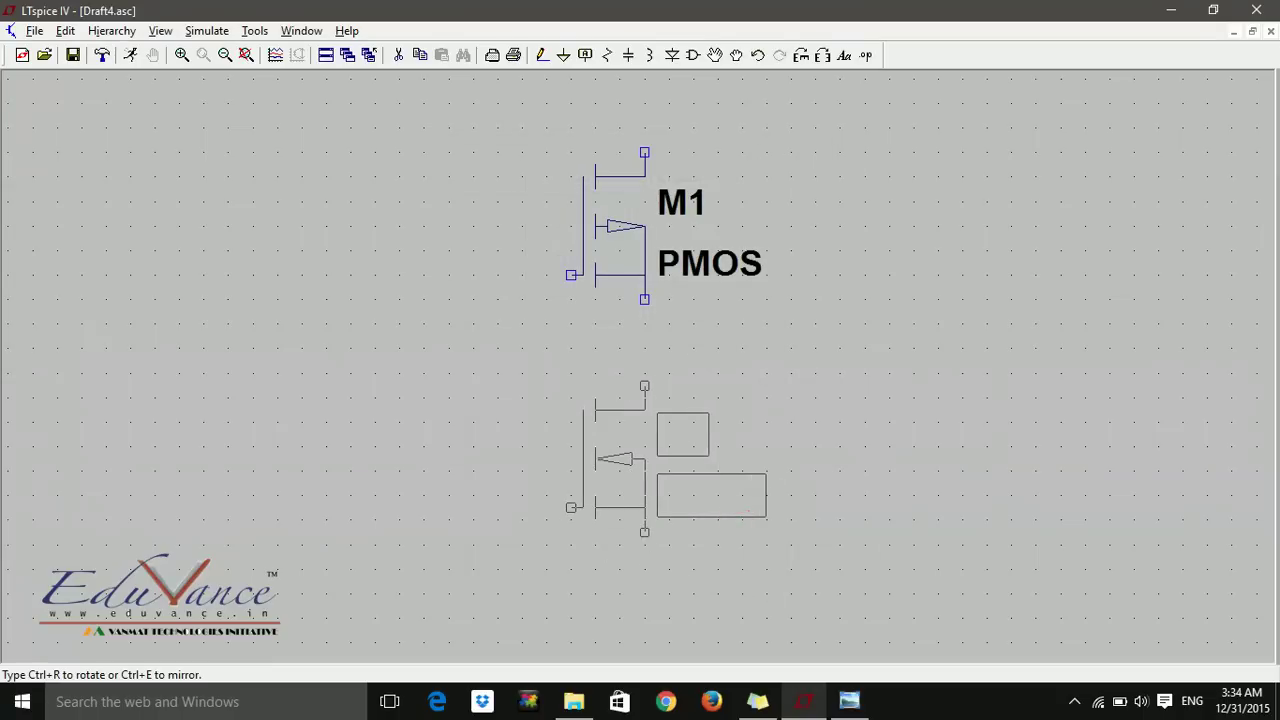
{"action": "left_click", "coordinate": [570, 398]}
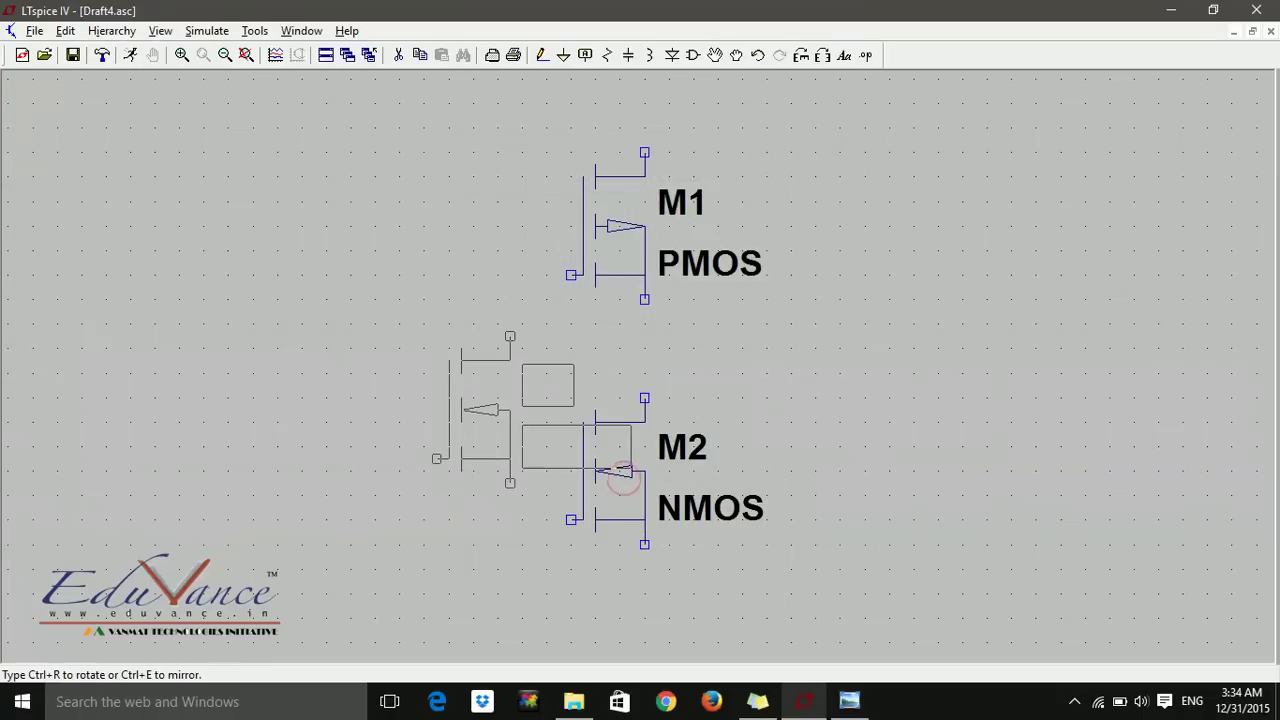
{"action": "key", "text": "Escape"}
Step: Rotate M1 twice, mirror it, and drop it directly above M2
{"action": "key", "text": "F7"}
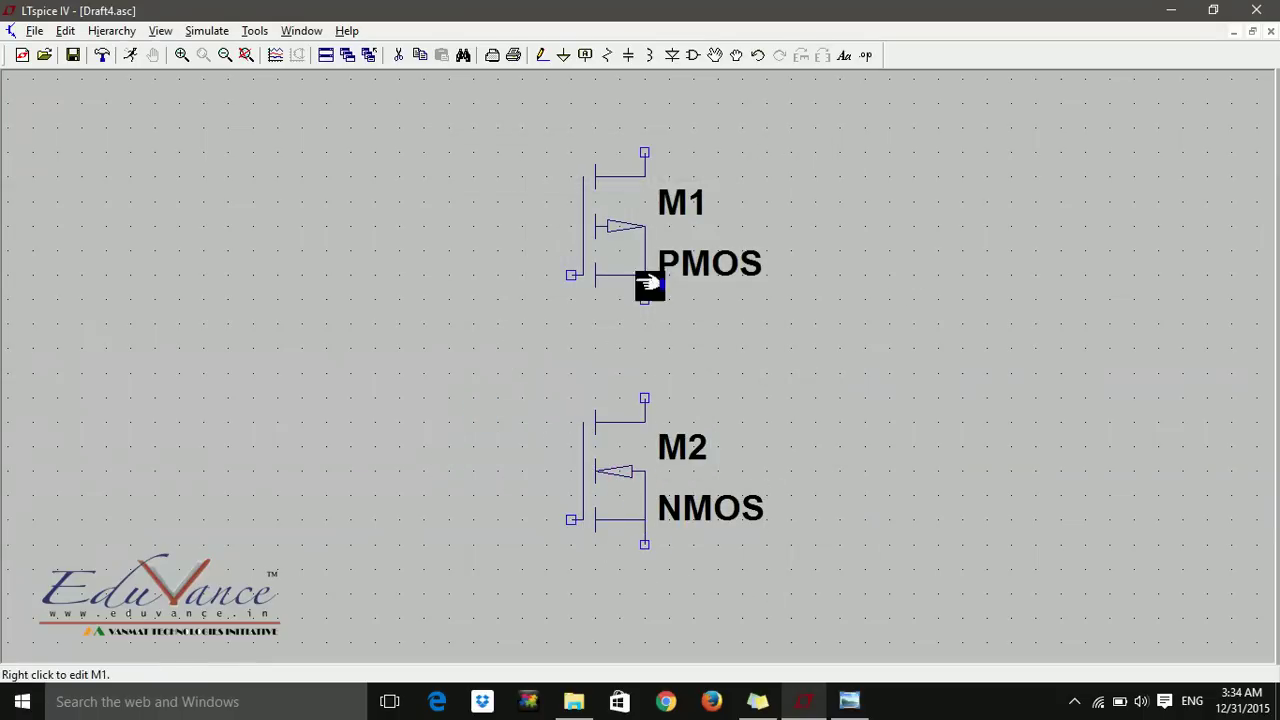
{"action": "left_click", "coordinate": [651, 286]}
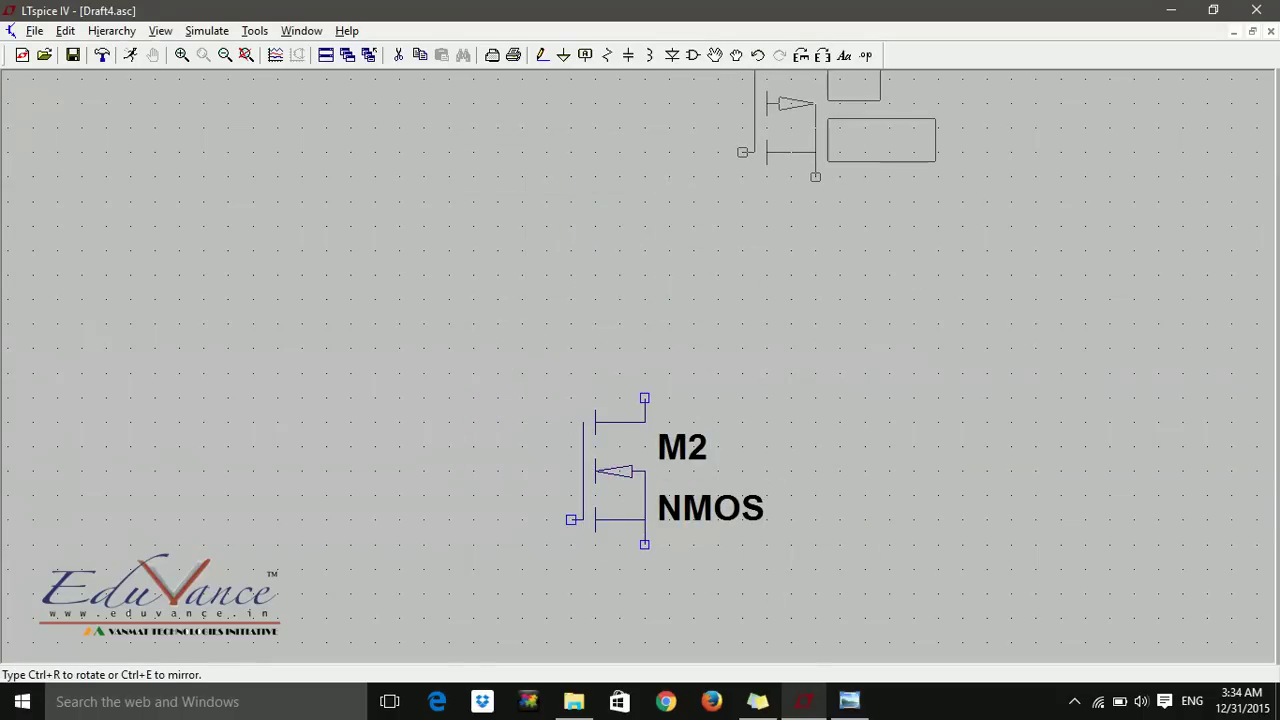
{"action": "left_click", "coordinate": [804, 57]}
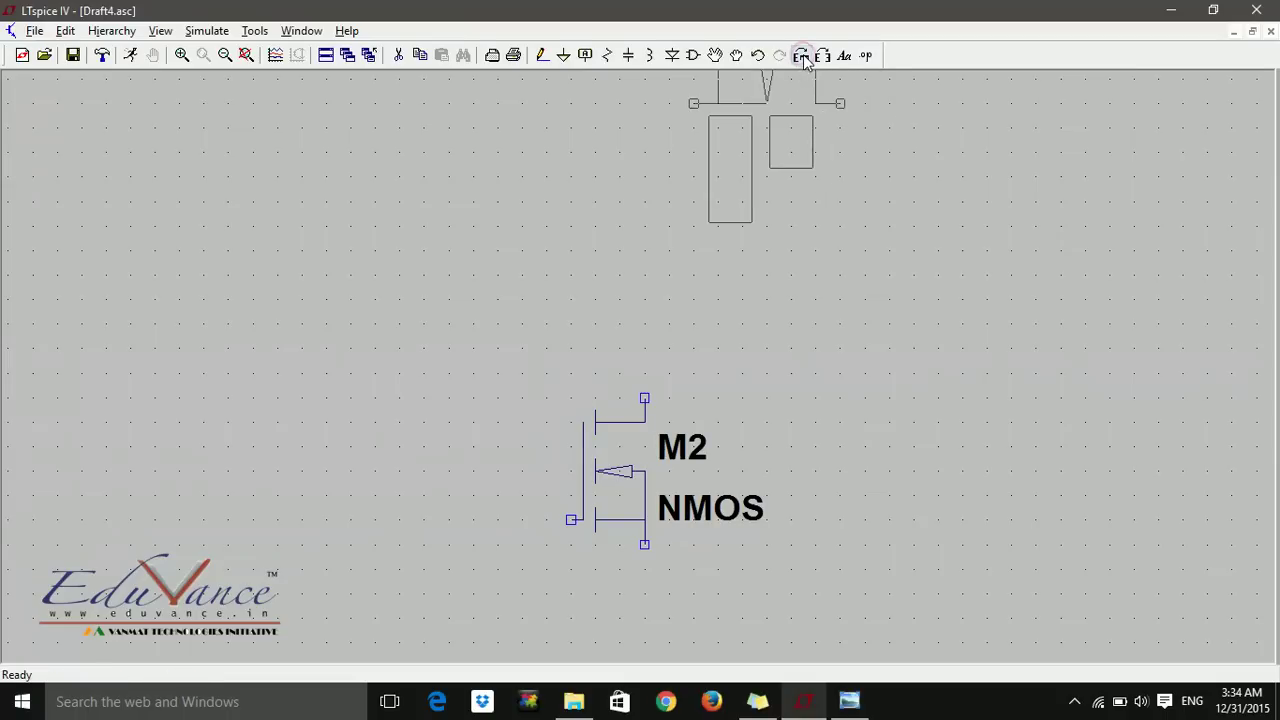
{"action": "left_click", "coordinate": [805, 56]}
{"action": "left_click", "coordinate": [822, 56]}
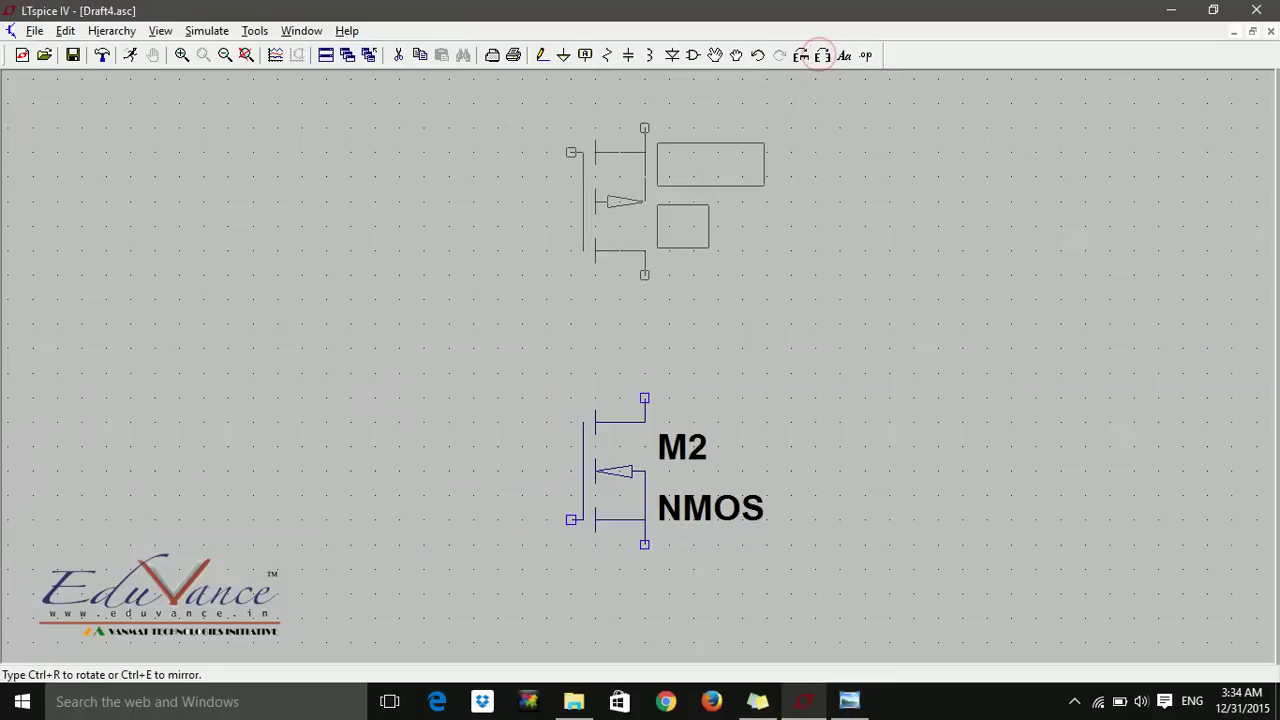
{"action": "left_click", "coordinate": [617, 271]}
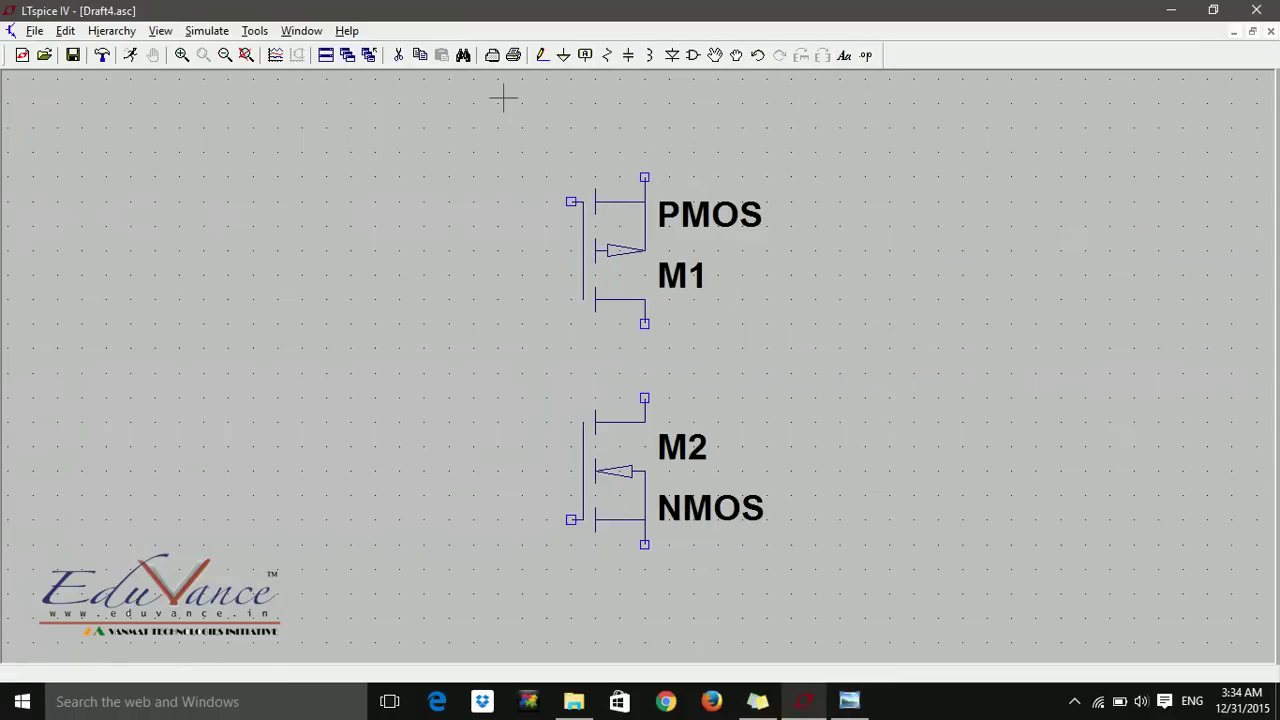
Step: Place voltage source V1 at the top right and V2 on the left
{"action": "left_click", "coordinate": [692, 55]}
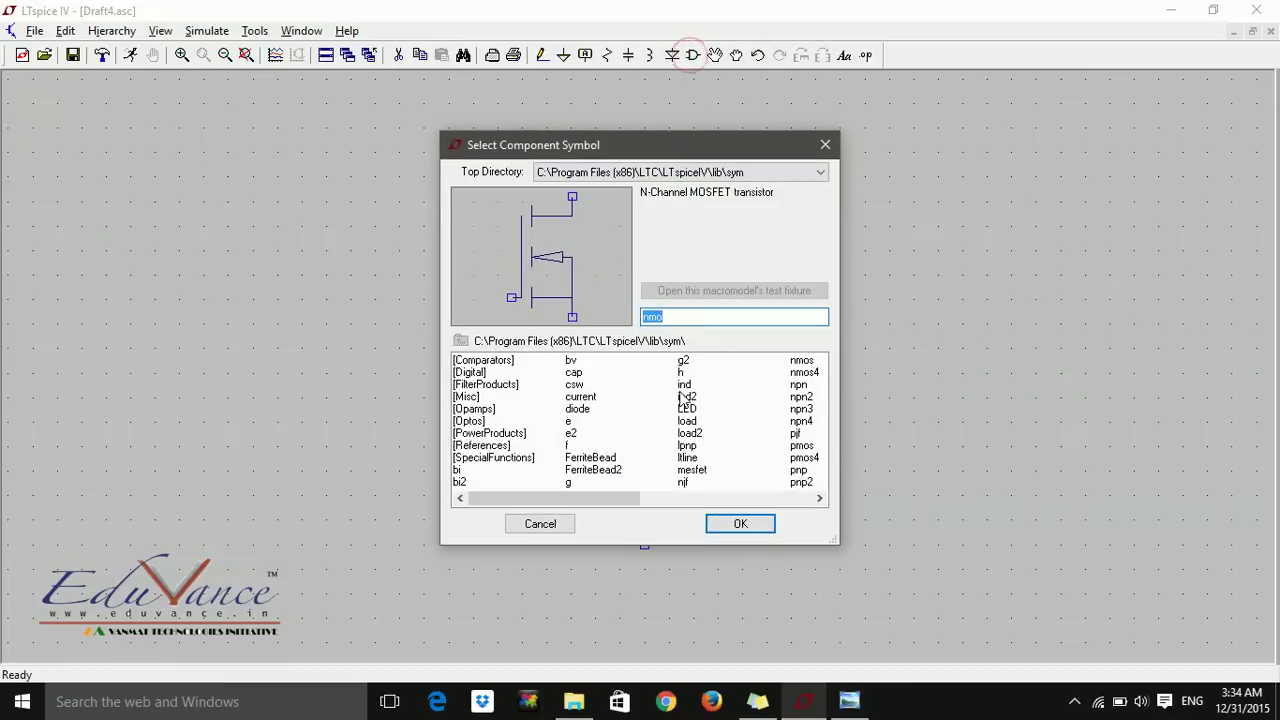
{"action": "type", "text": "vo"}
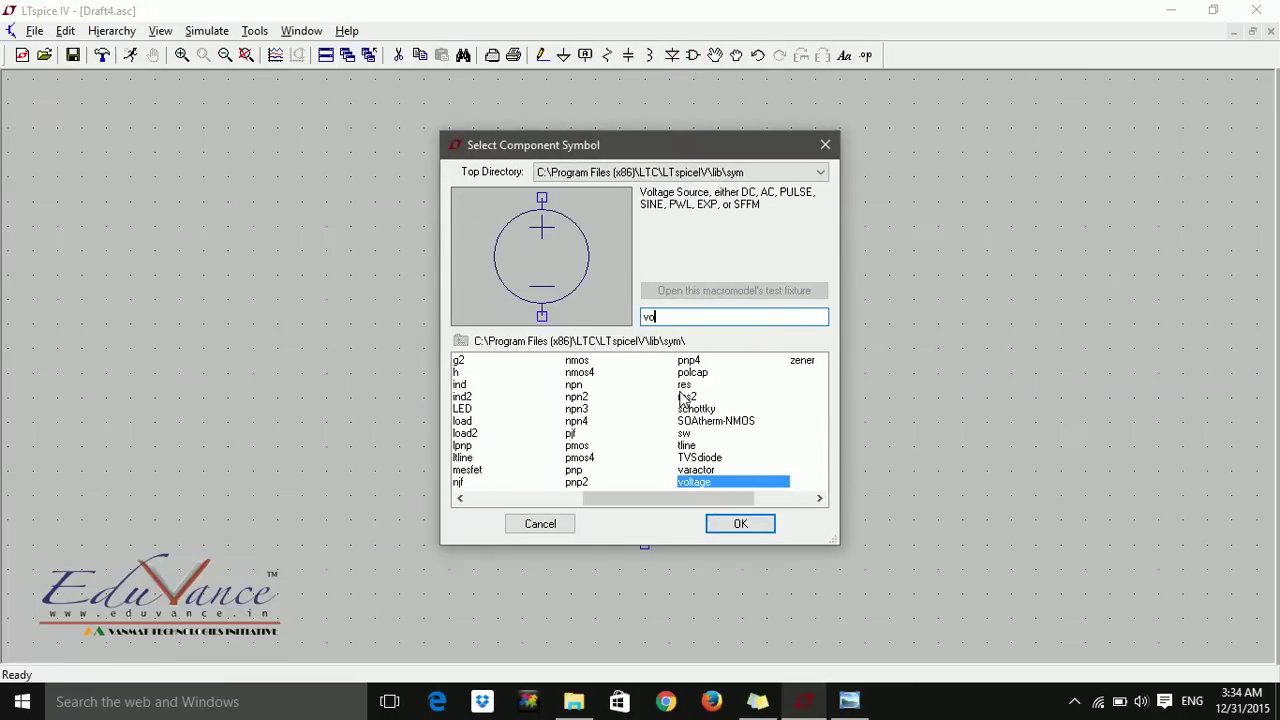
{"action": "left_click", "coordinate": [745, 524]}
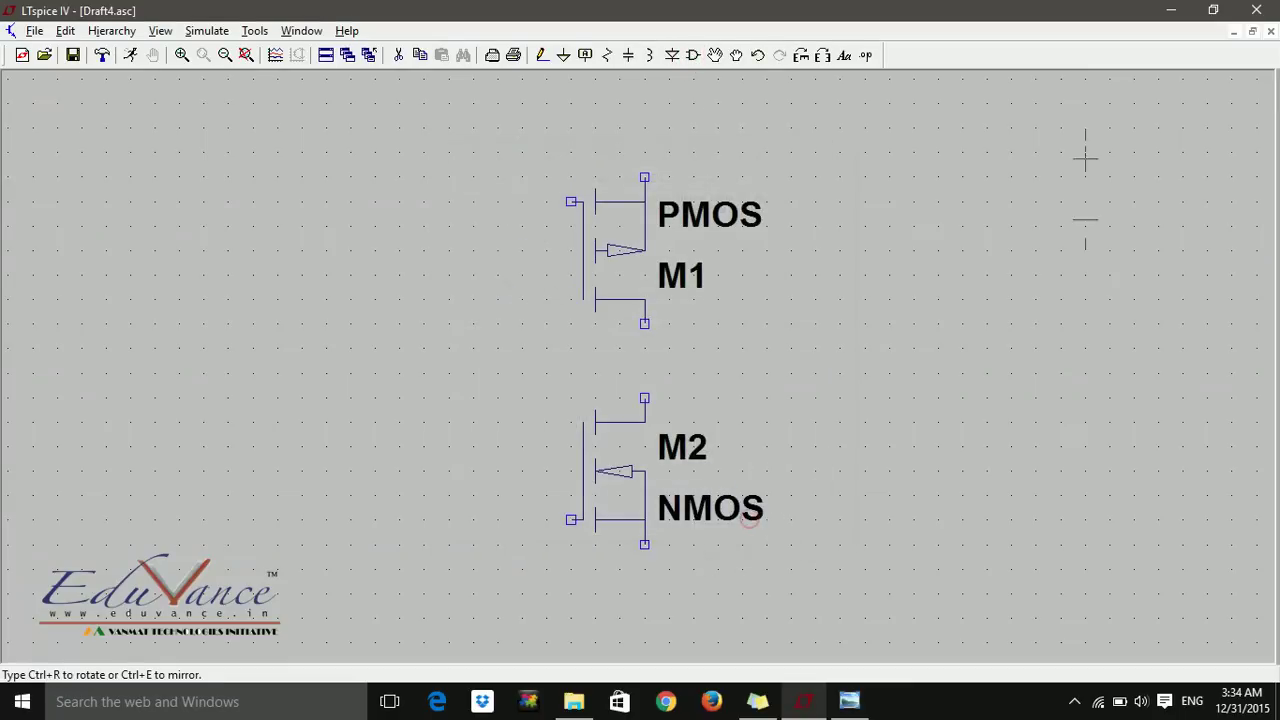
{"action": "left_click", "coordinate": [1085, 216]}
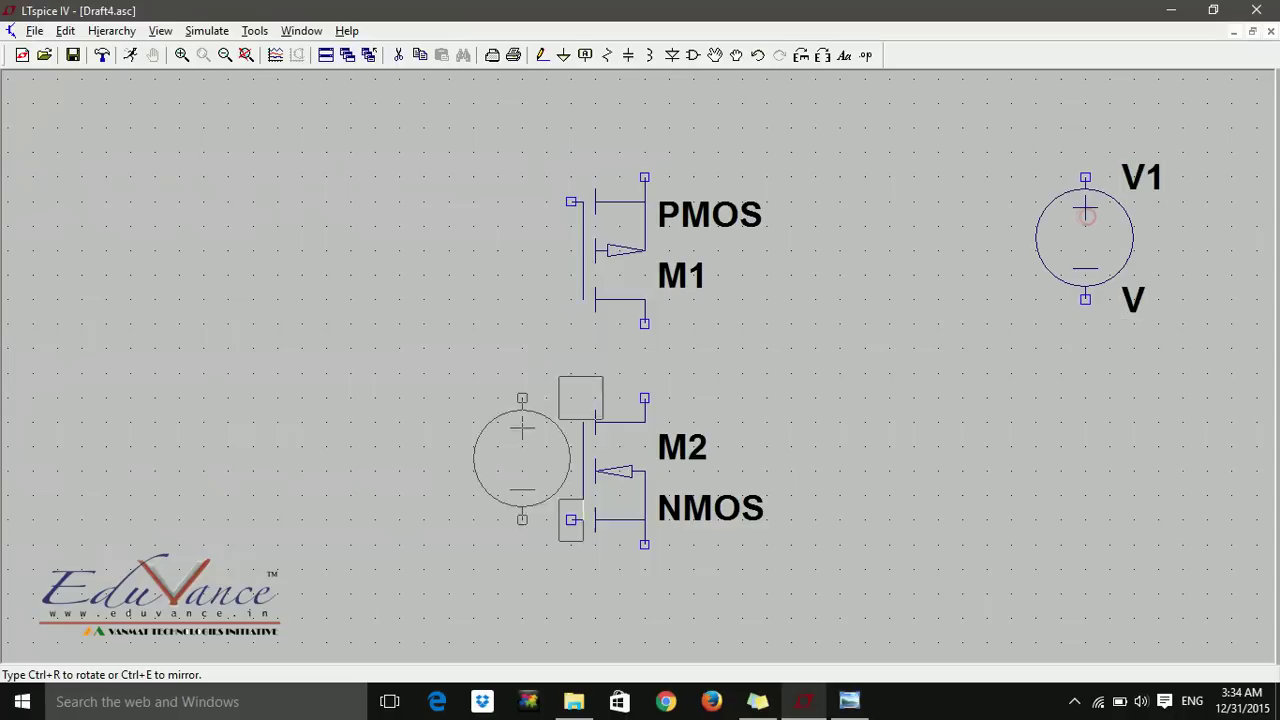
{"action": "left_click", "coordinate": [329, 431]}
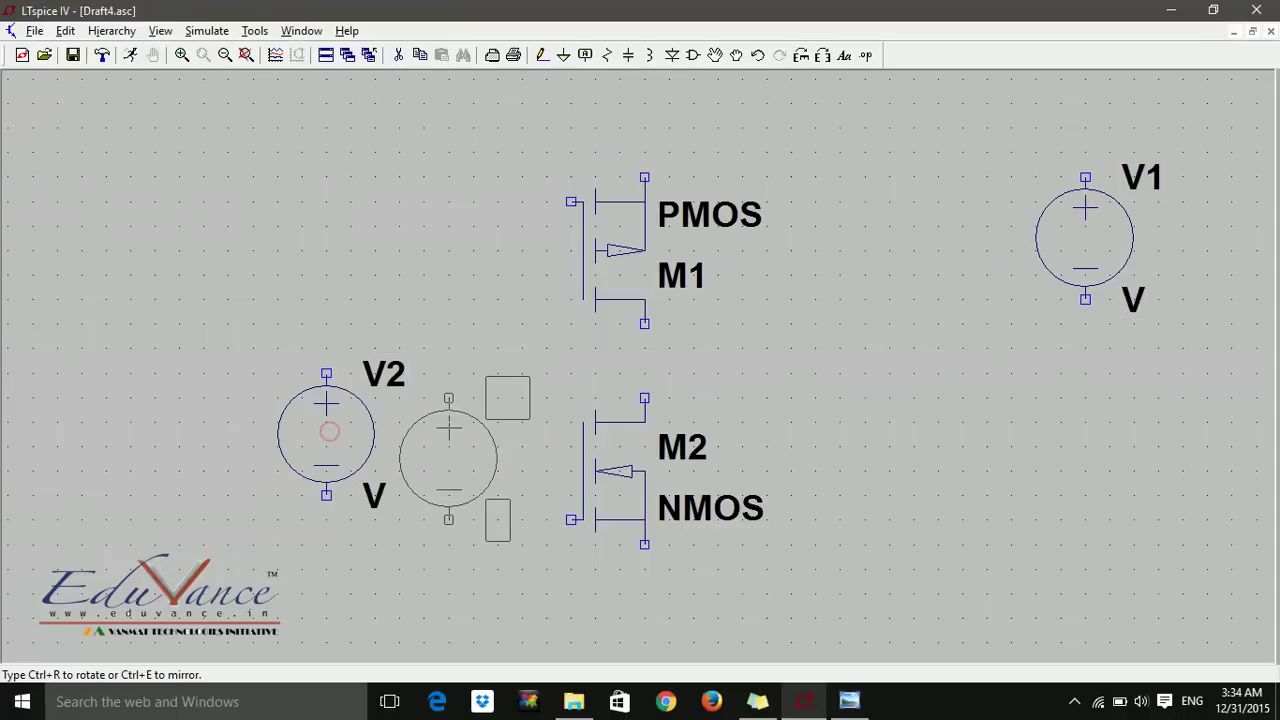
{"action": "key", "text": "Escape"}
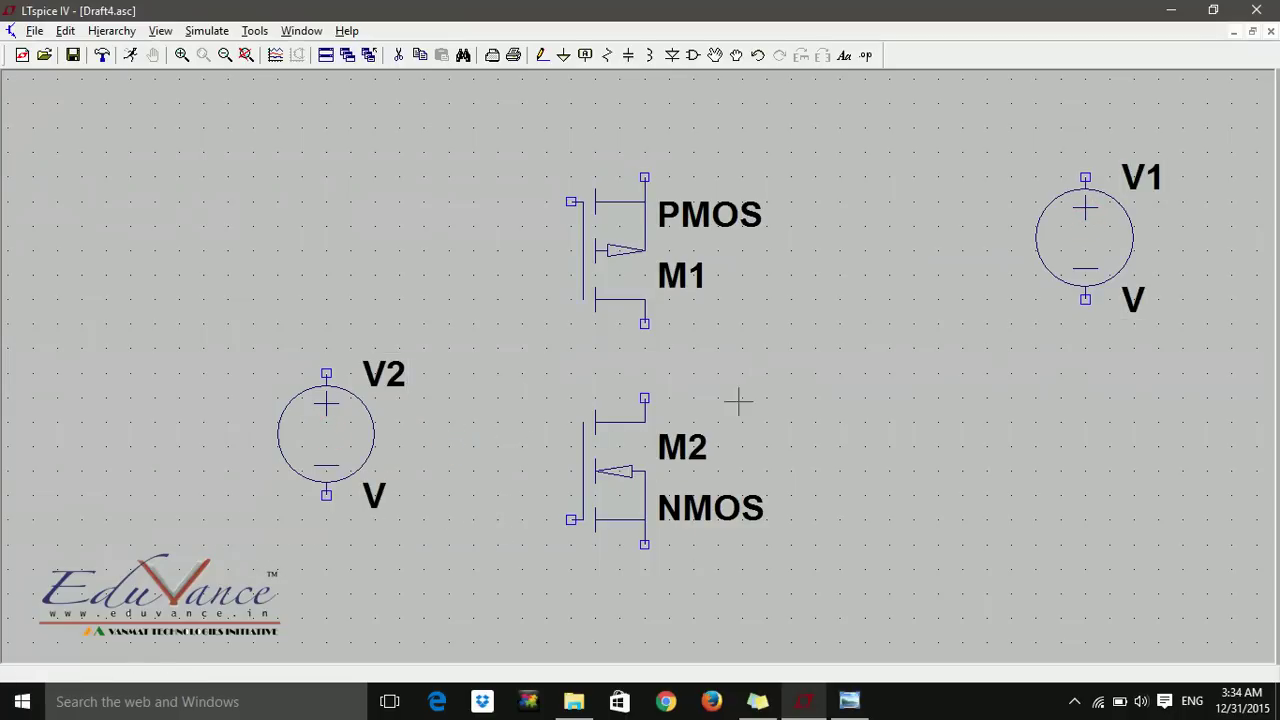
Step: Add ground symbols below V2, M2's source and V1
{"action": "left_click", "coordinate": [564, 56]}
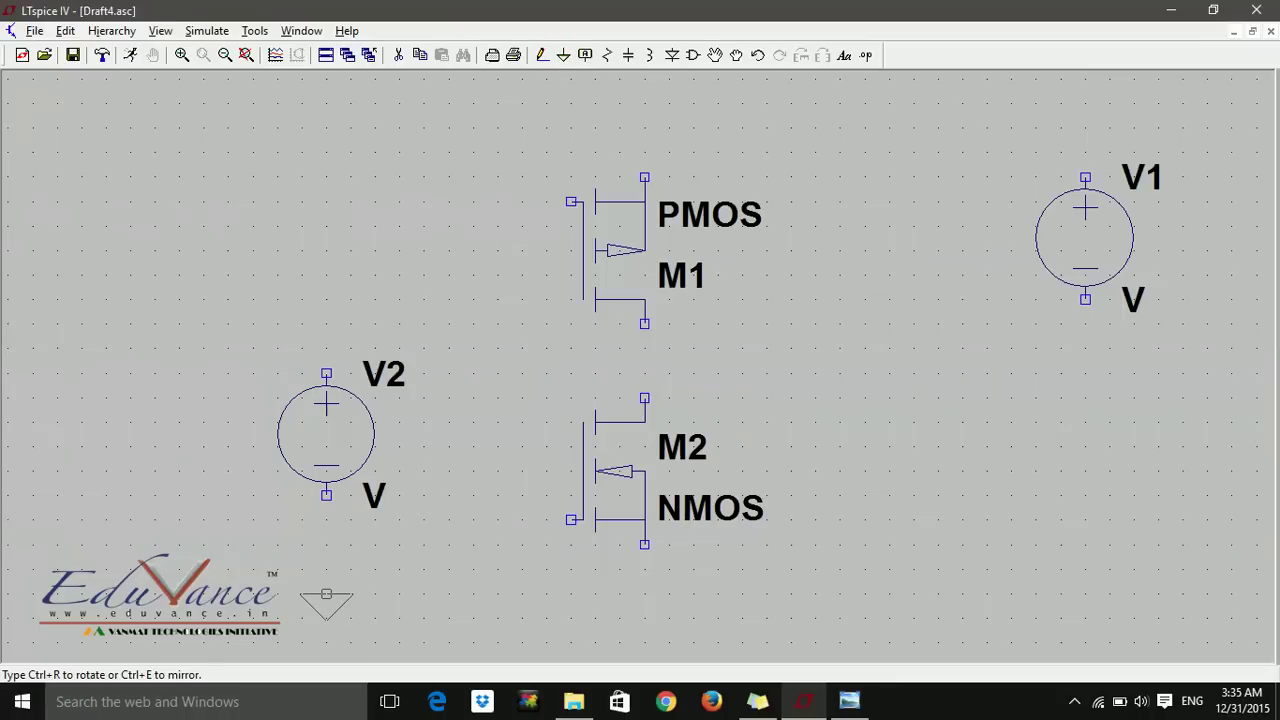
{"action": "left_click", "coordinate": [326, 594]}
{"action": "left_click", "coordinate": [644, 594]}
{"action": "left_click", "coordinate": [1085, 349]}
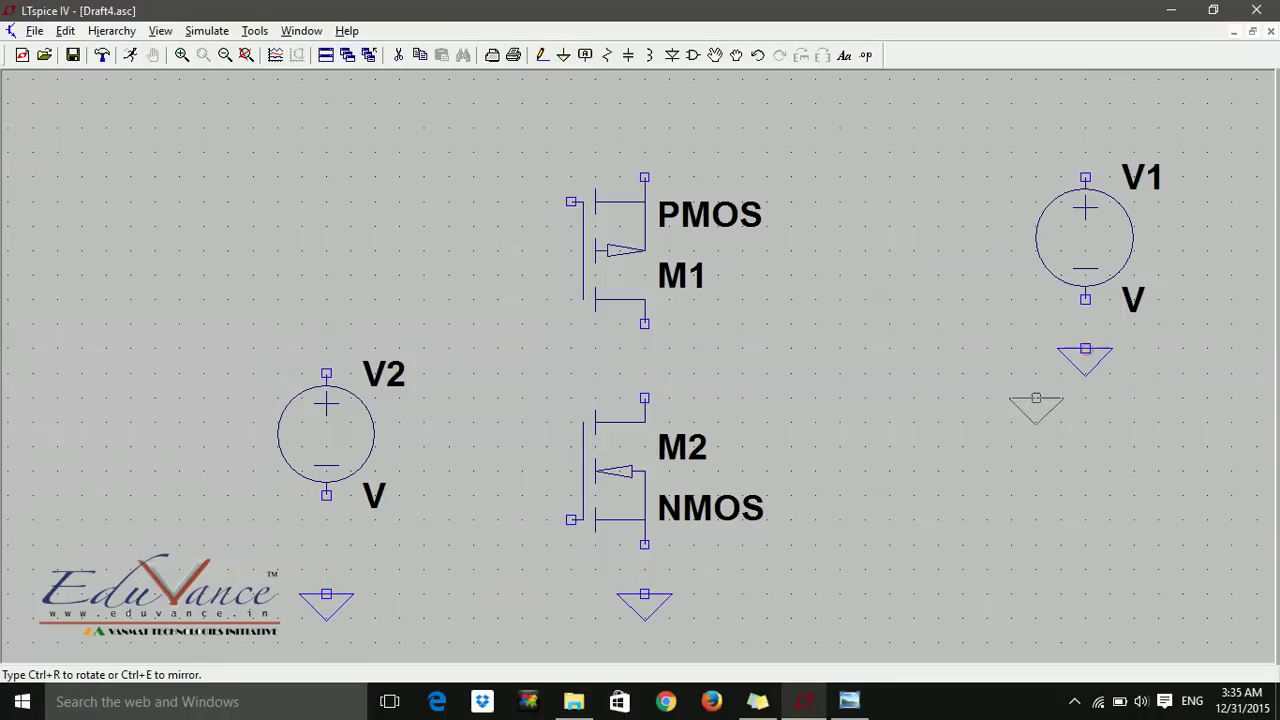
{"action": "key", "text": "Escape"}
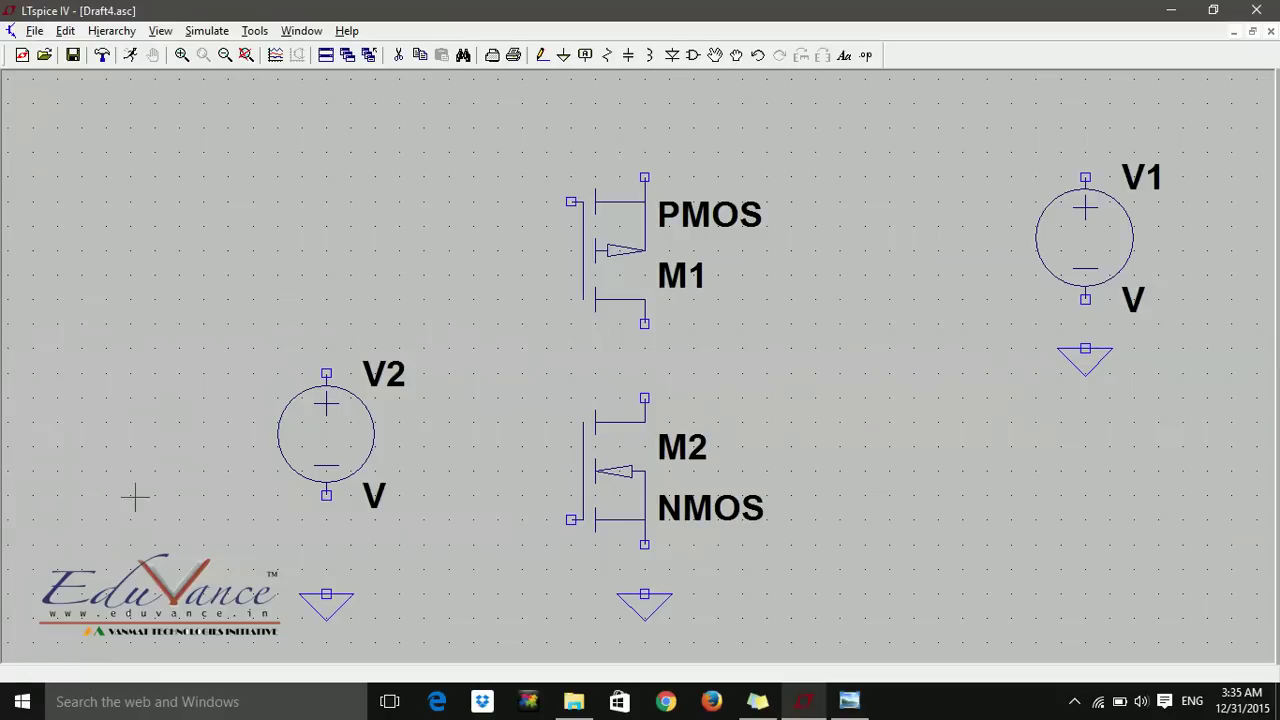
Step: Wire V2 to ground, join the two gates, and connect V2 to the gate line
{"action": "left_click", "coordinate": [542, 54]}
{"action": "left_click", "coordinate": [326, 596]}
{"action": "left_click", "coordinate": [326, 493]}
{"action": "left_click", "coordinate": [571, 202]}
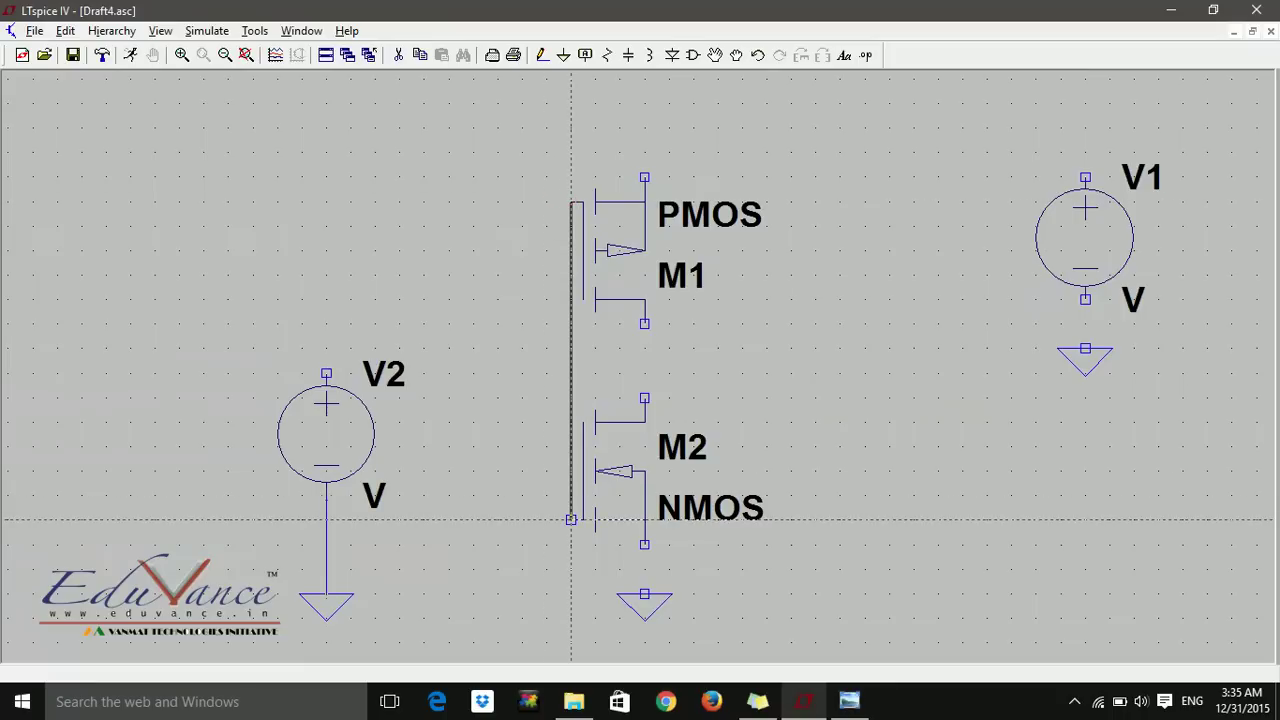
{"action": "left_click", "coordinate": [571, 519]}
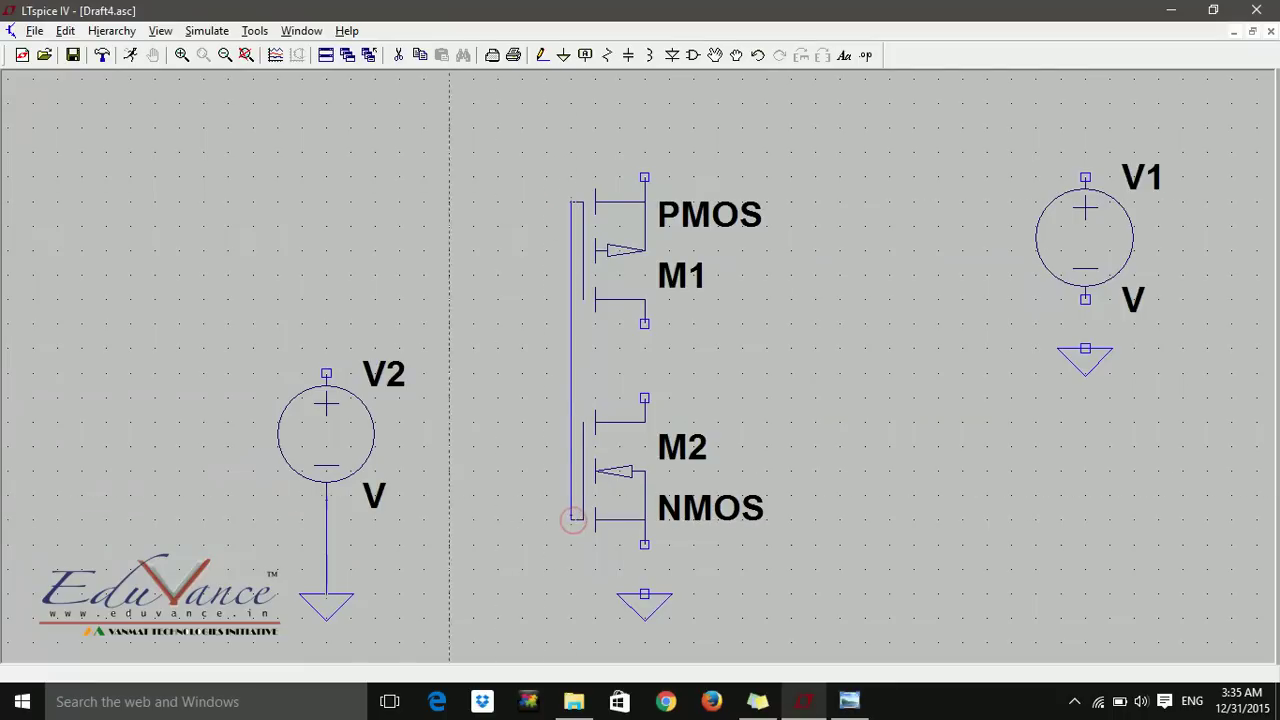
{"action": "left_click", "coordinate": [326, 375]}
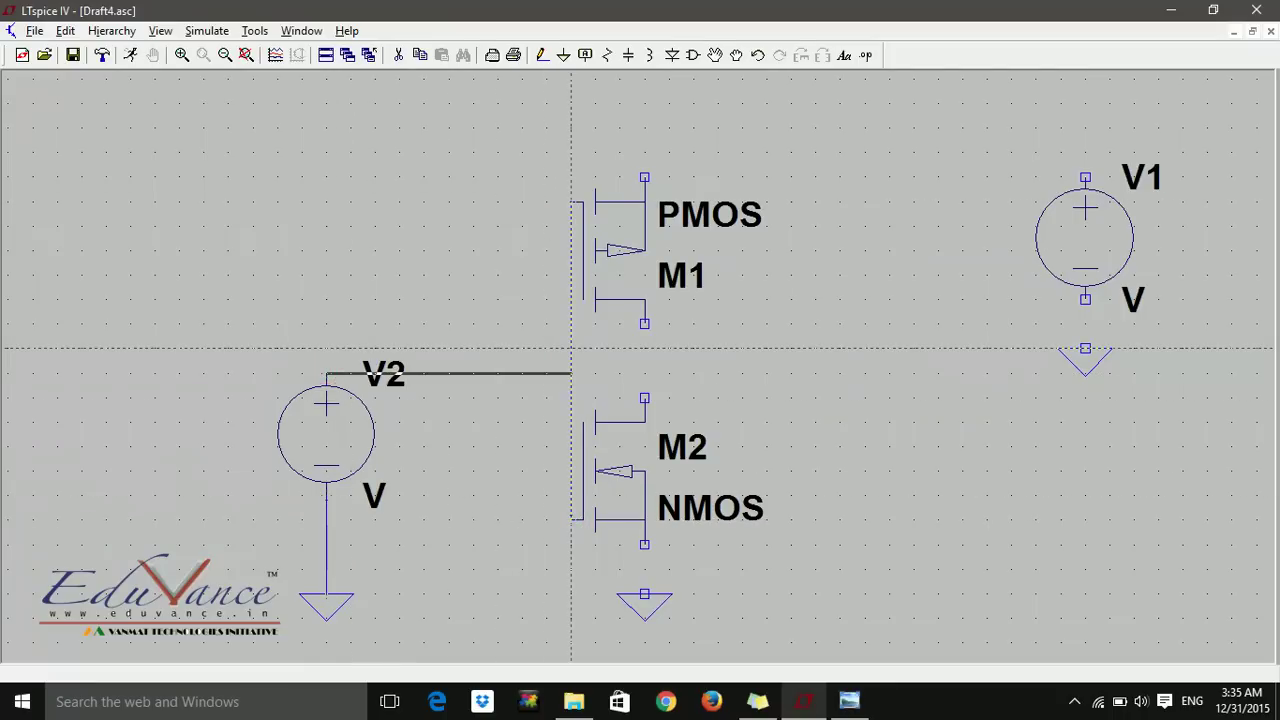
{"action": "left_click", "coordinate": [571, 374]}
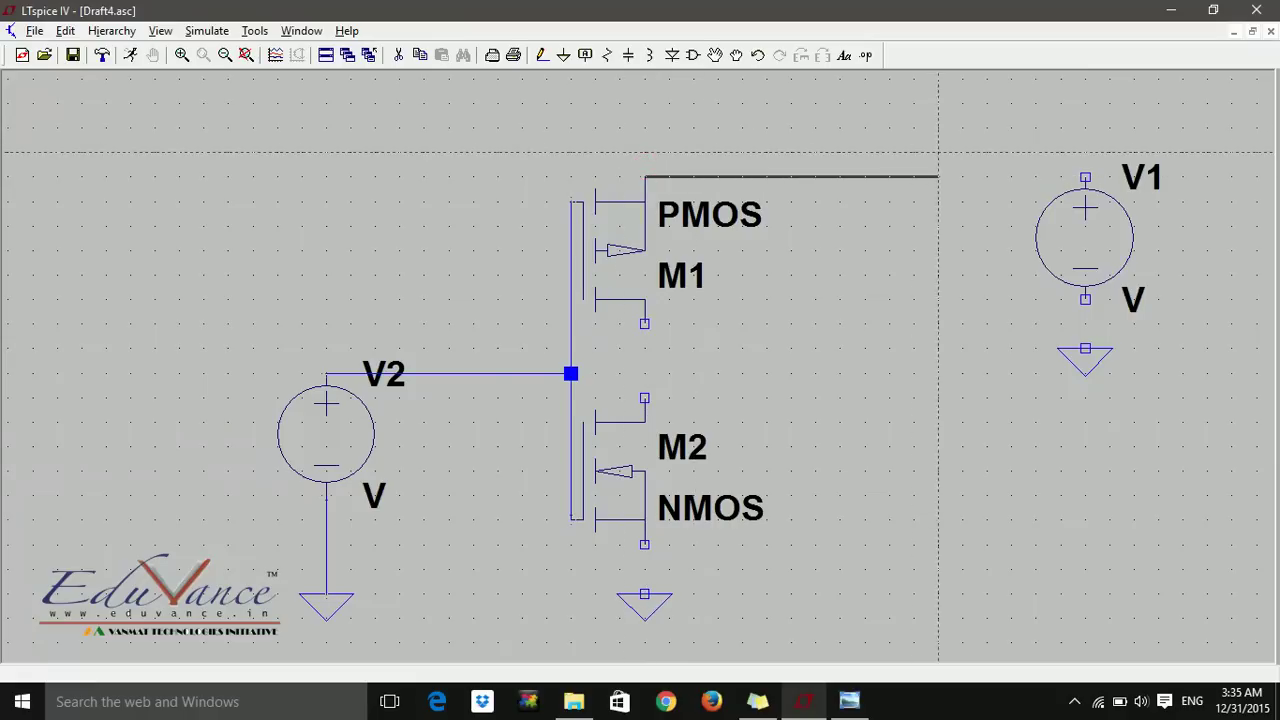
Step: Wire M1's source to V1, join the drains, and ground M2's source and V1
{"action": "left_click", "coordinate": [1085, 177]}
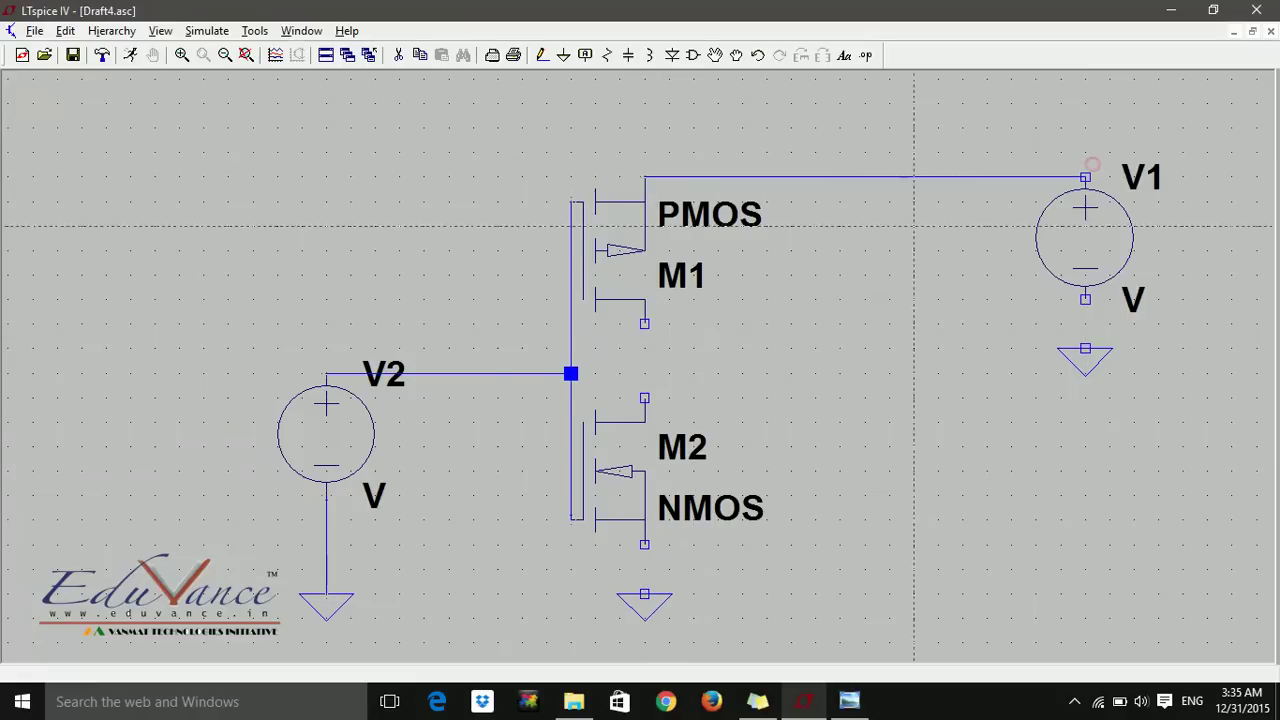
{"action": "left_click", "coordinate": [645, 323]}
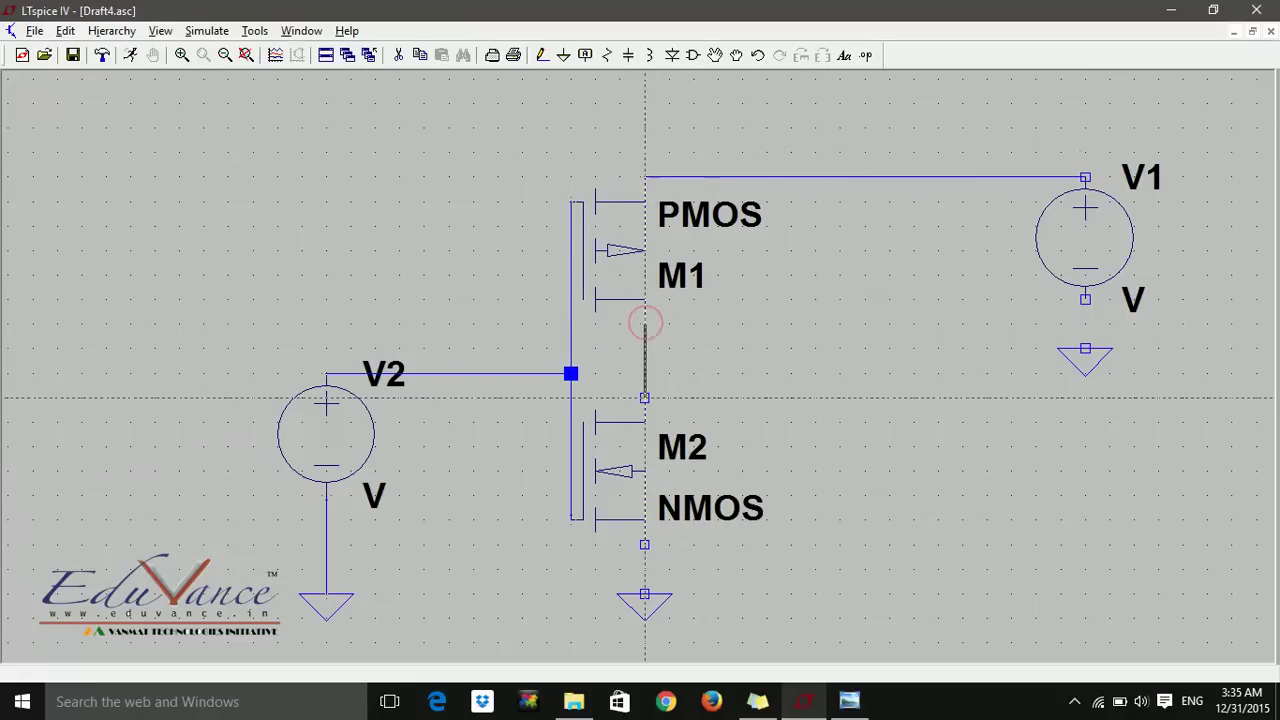
{"action": "left_click", "coordinate": [645, 398]}
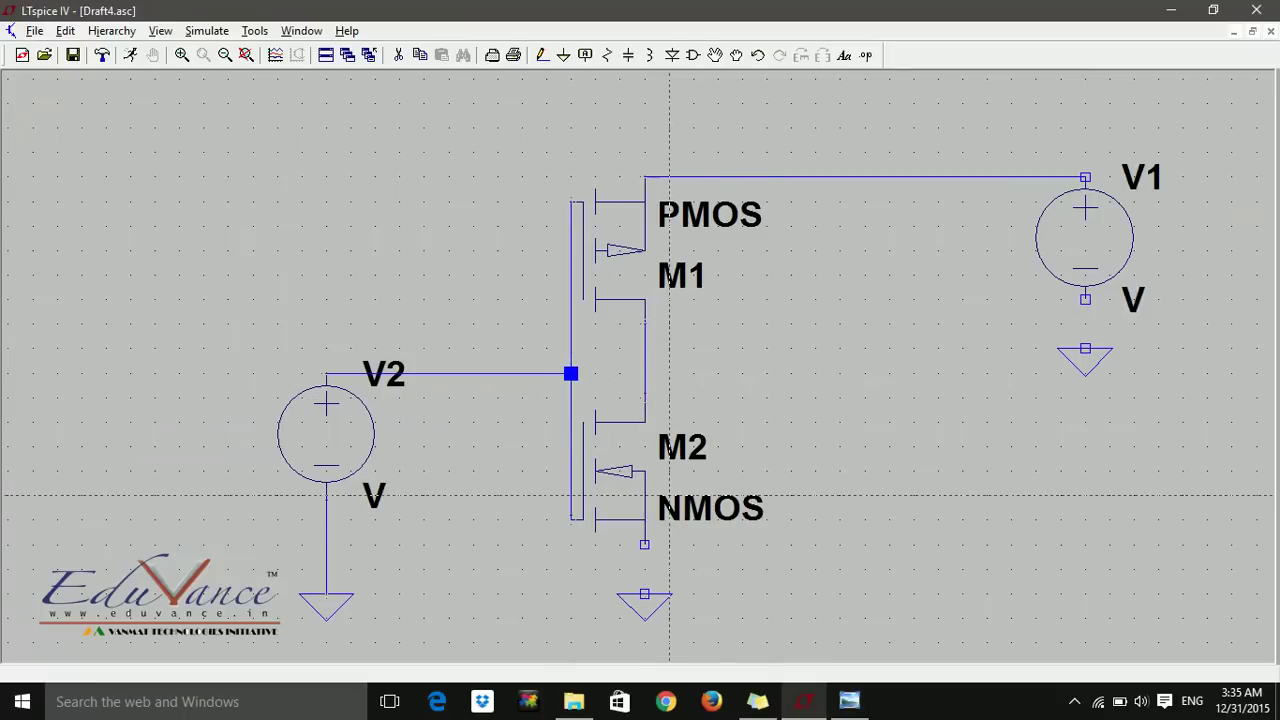
{"action": "left_click", "coordinate": [645, 545]}
{"action": "left_click", "coordinate": [645, 590]}
{"action": "left_click", "coordinate": [1085, 299]}
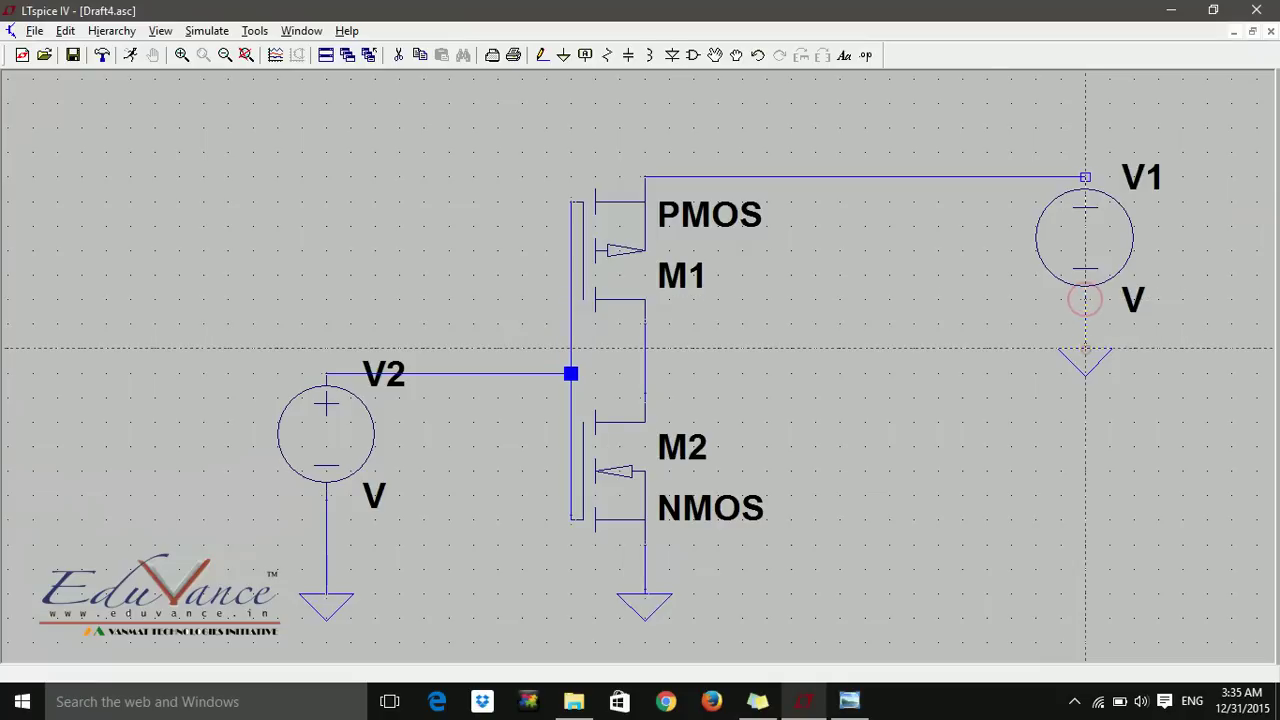
Step: Finish V1's ground wire and label the drain net 'out', rotated vertical
{"action": "left_click", "coordinate": [1085, 349]}
{"action": "right_click", "coordinate": [921, 323]}
{"action": "left_click", "coordinate": [585, 55]}
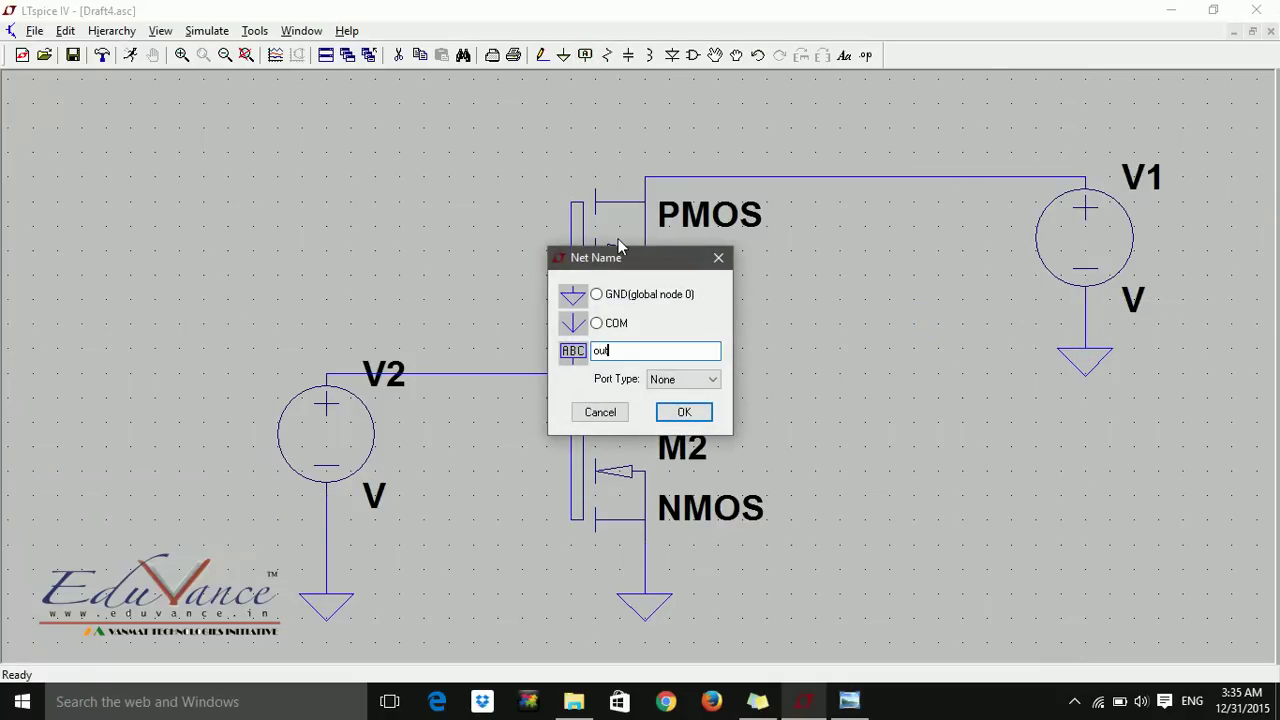
{"action": "left_click", "coordinate": [700, 413]}
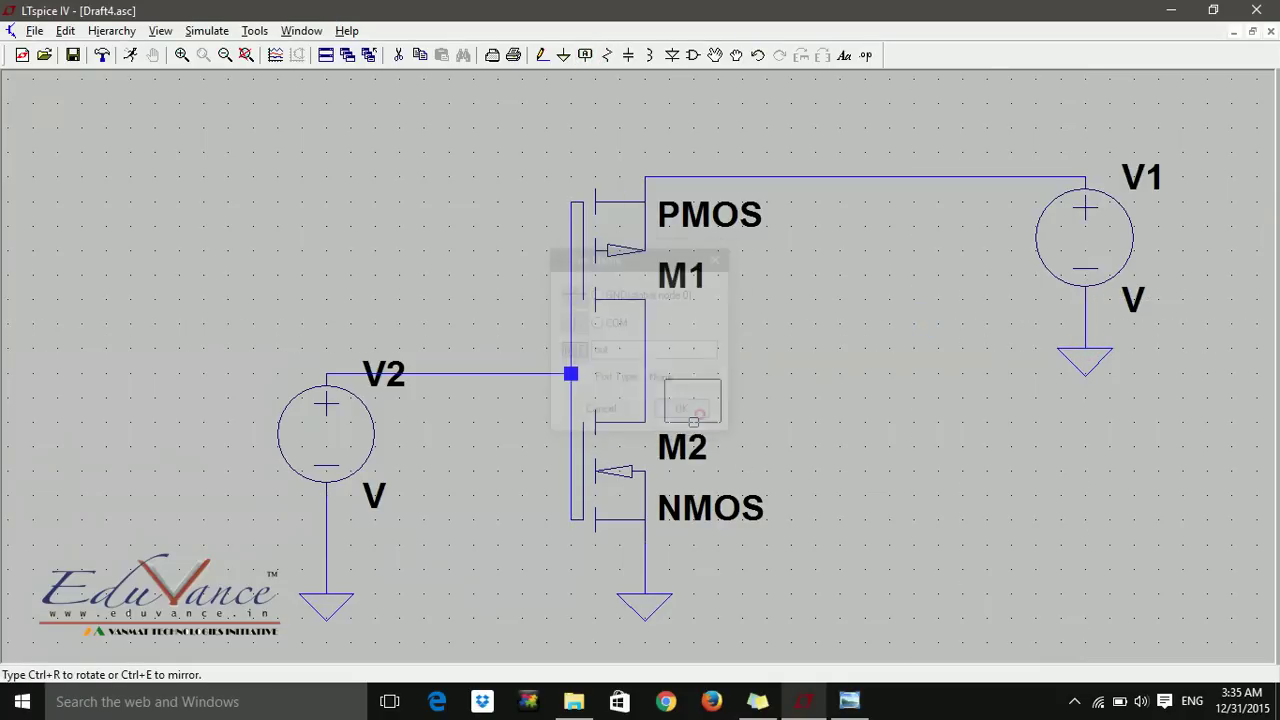
{"action": "key", "text": "ctrl+r"}
{"action": "left_click", "coordinate": [644, 372]}
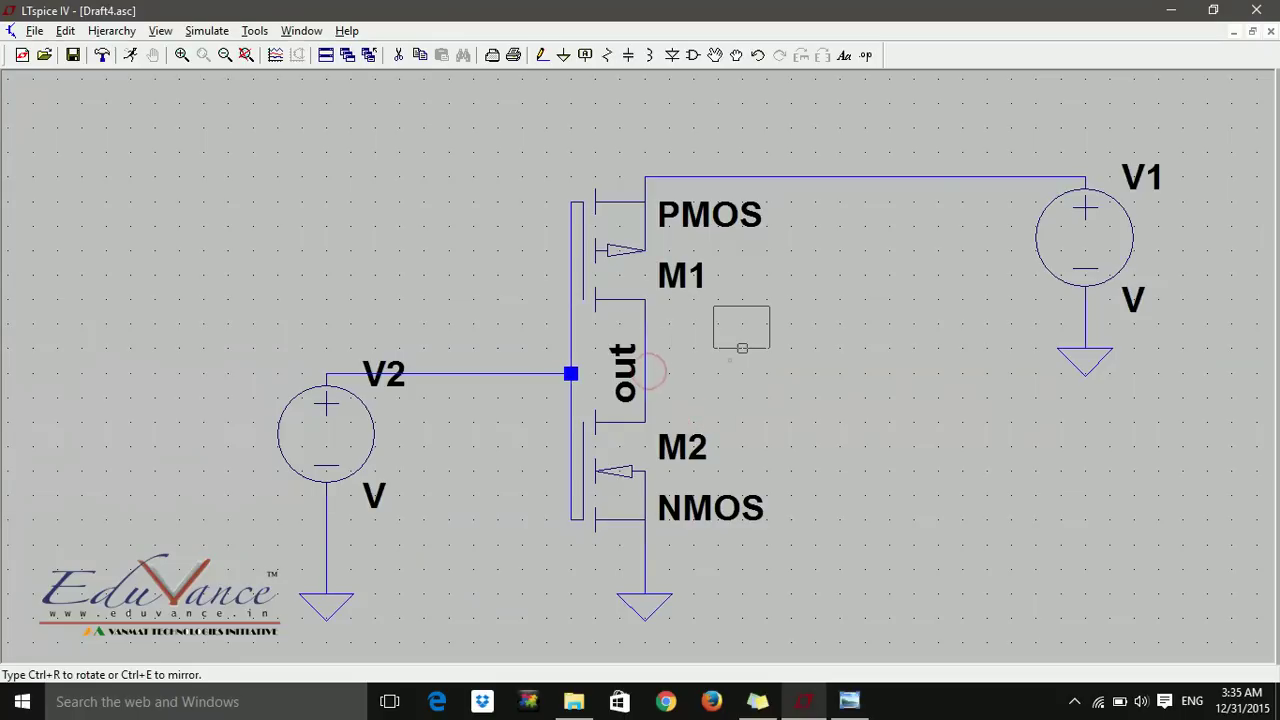
{"action": "right_click", "coordinate": [729, 357]}
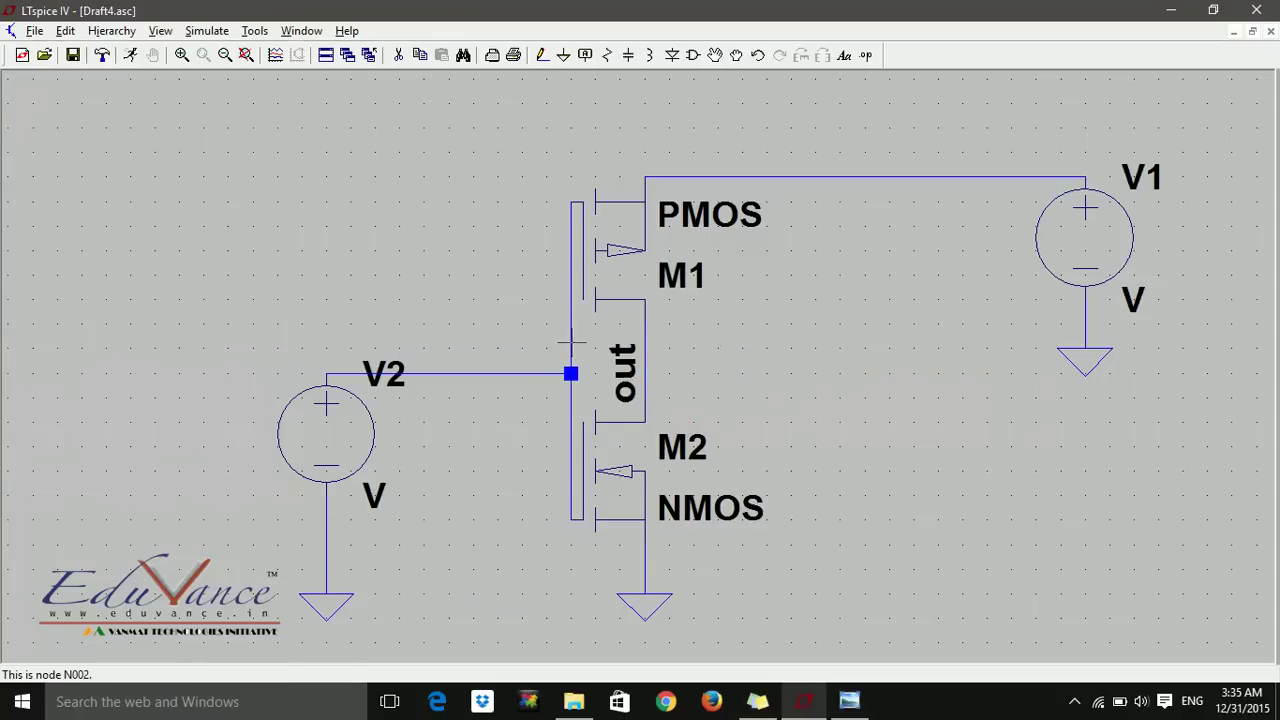
Step: Label the shared gate net 'in', rotated vertical
{"action": "left_click", "coordinate": [585, 55]}
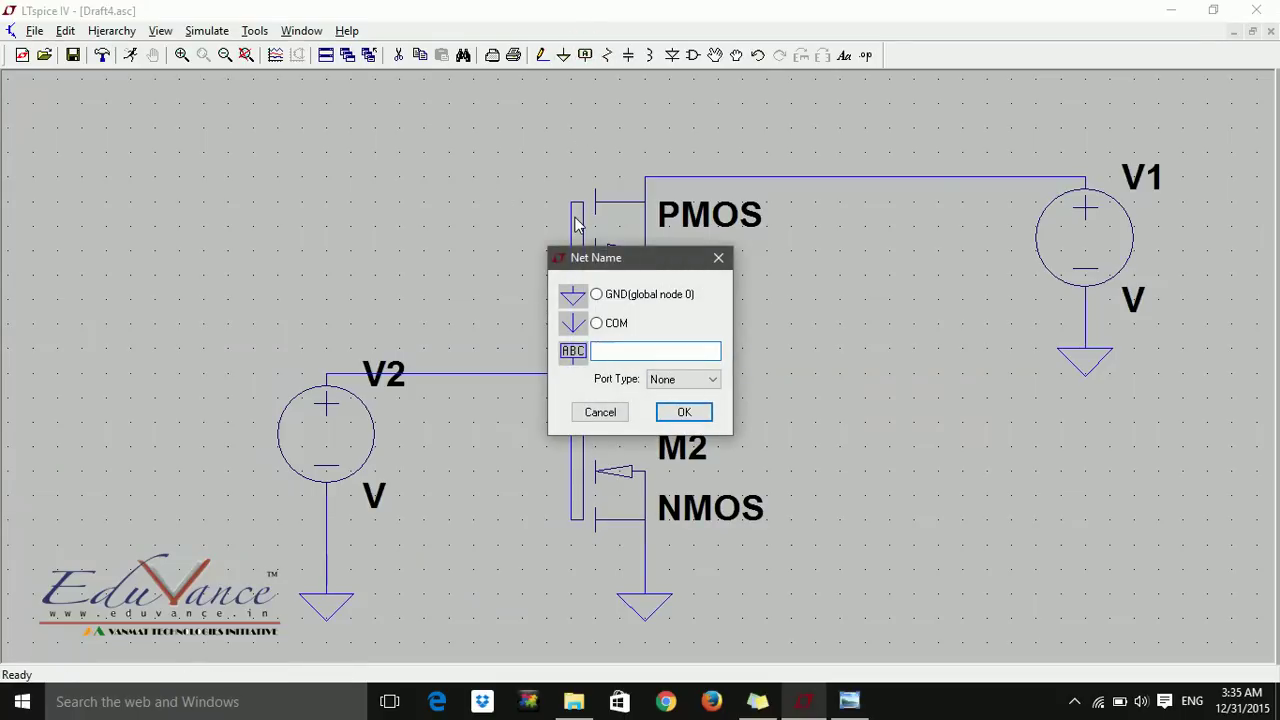
{"action": "left_click", "coordinate": [684, 414]}
{"action": "key", "text": "ctrl+r"}
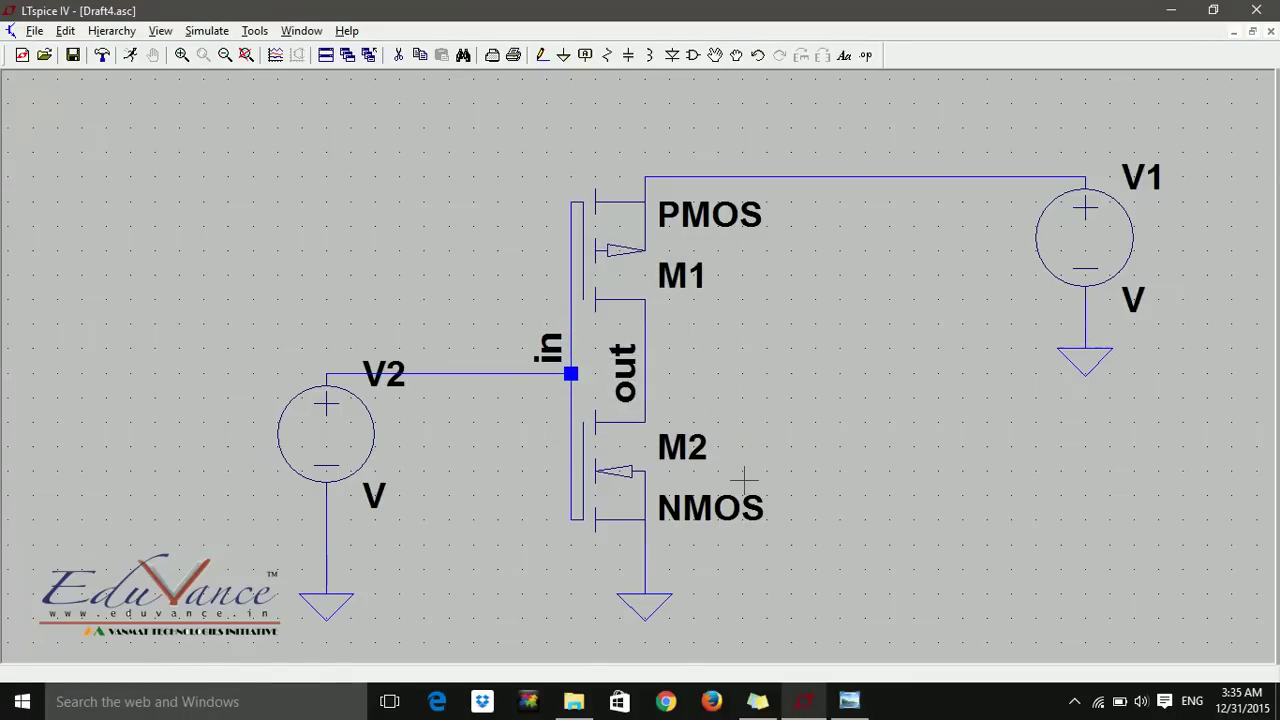
Step: Change supply V1's value from V to 5
{"action": "right_click", "coordinate": [1137, 296]}
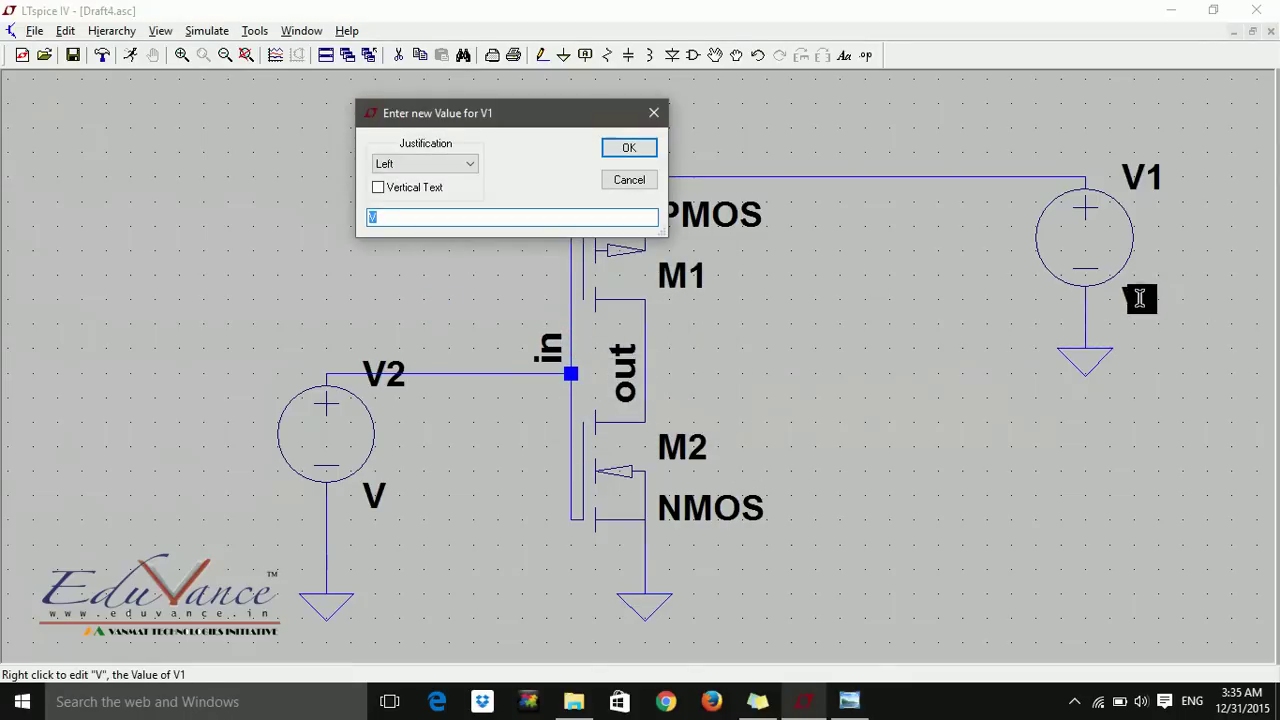
{"action": "type", "text": "5v"}
{"action": "left_click", "coordinate": [624, 149]}
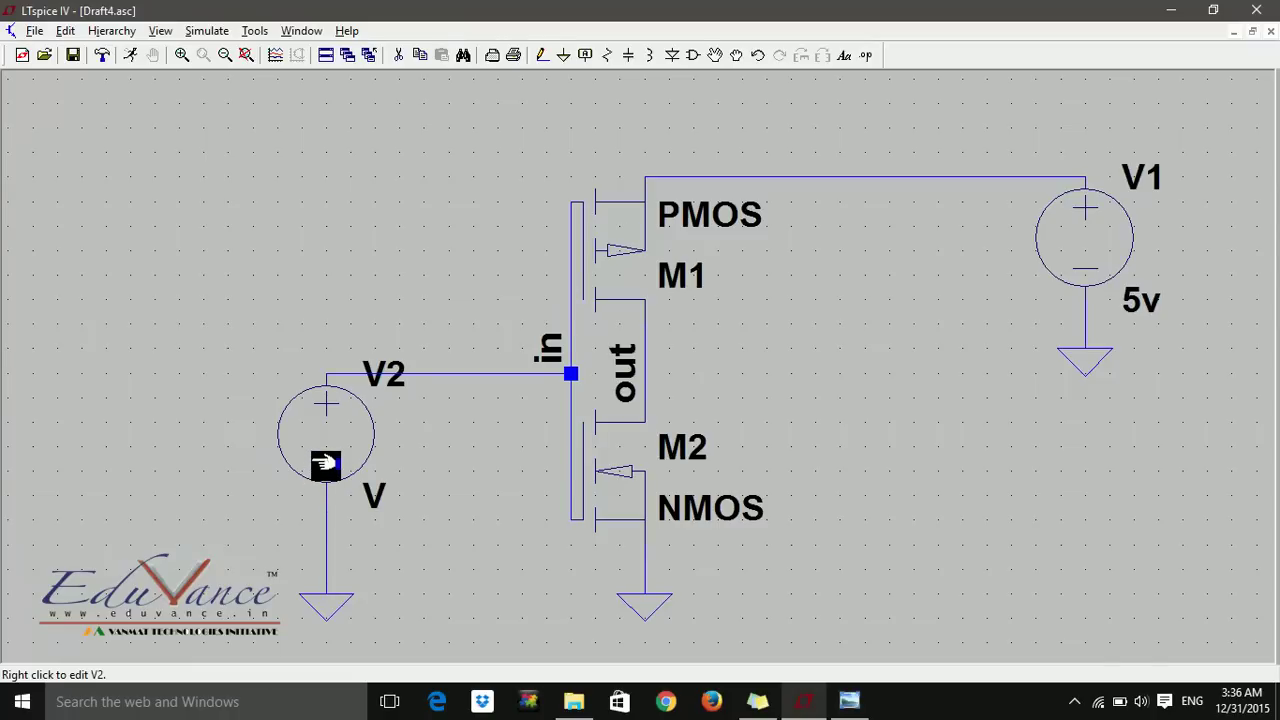
Step: Set V2 to PWL(20 0 30 5), a 0–5 V ramp from 20 s to 30 s
{"action": "right_click", "coordinate": [325, 465]}
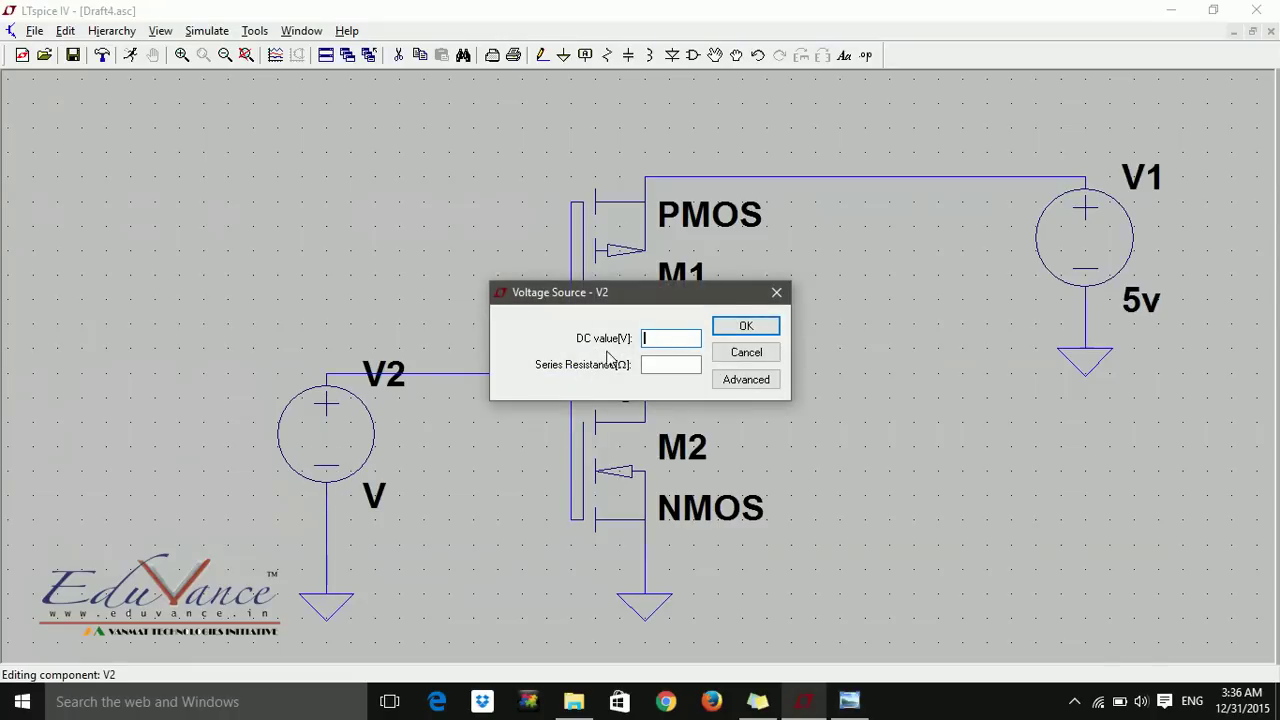
{"action": "left_click", "coordinate": [746, 380]}
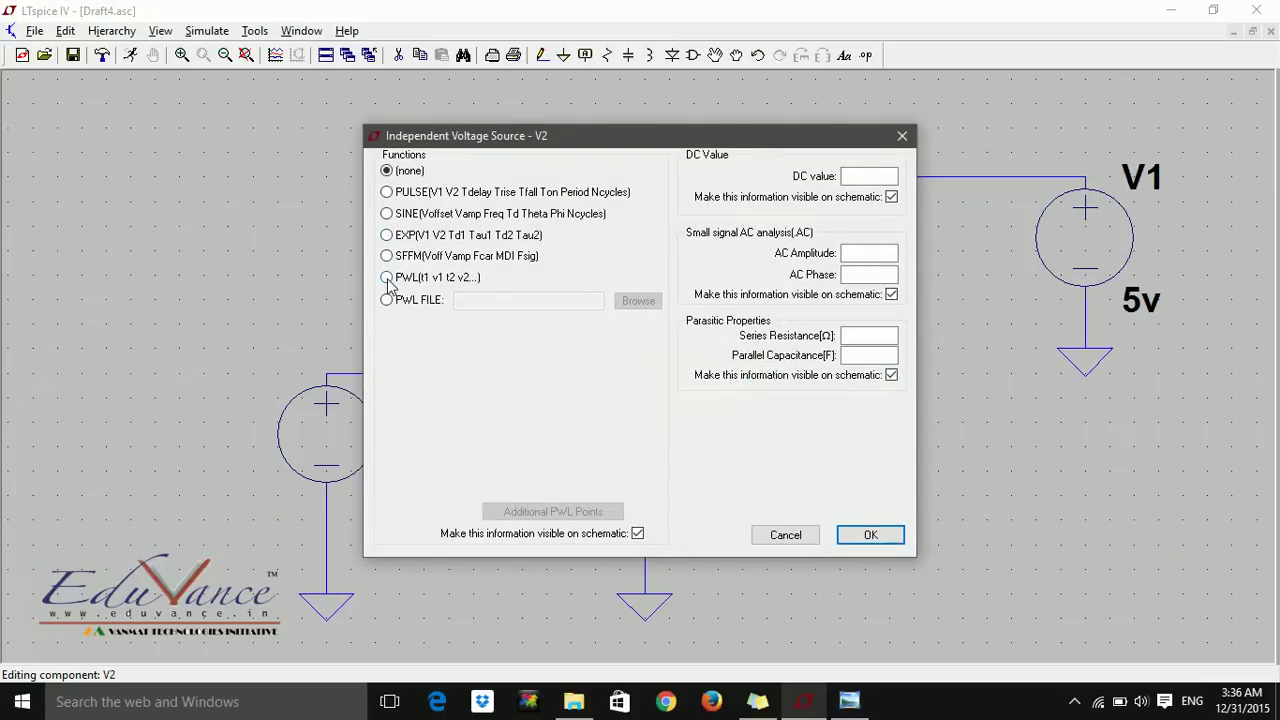
{"action": "left_click", "coordinate": [387, 278]}
{"action": "left_click", "coordinate": [604, 344]}
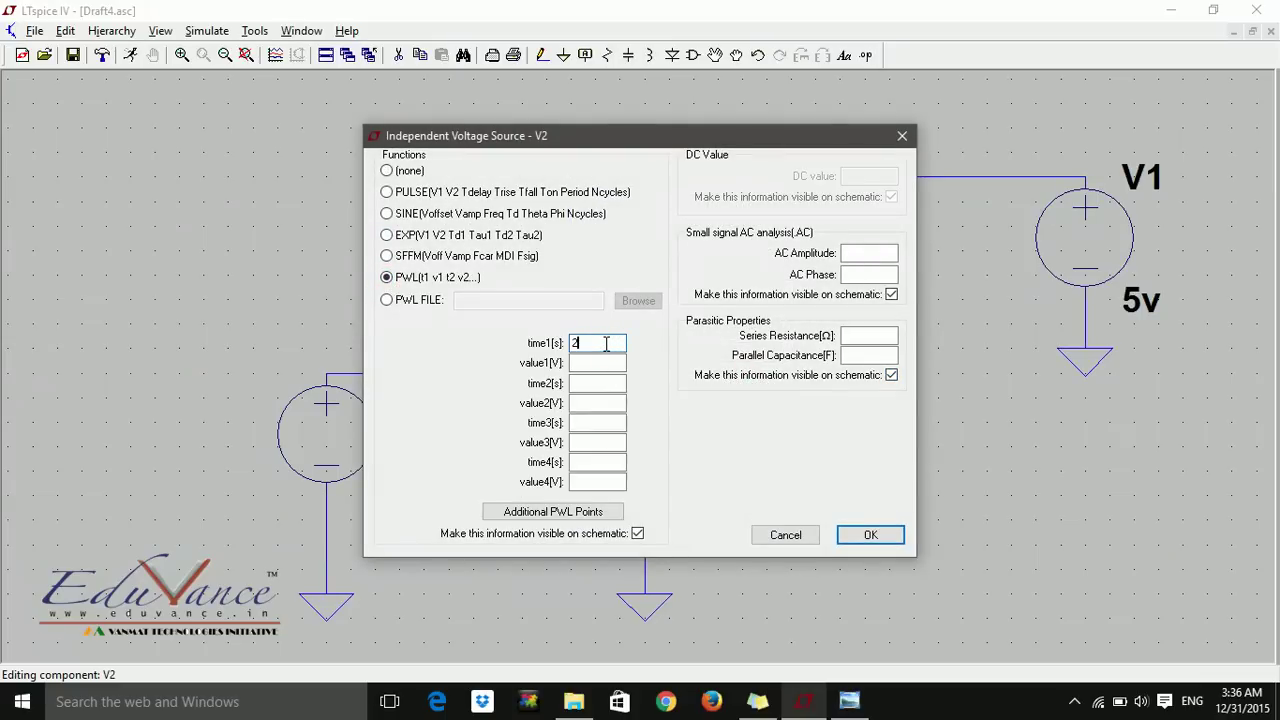
{"action": "left_click", "coordinate": [600, 362]}
{"action": "type", "text": "0"}
{"action": "left_click", "coordinate": [597, 384]}
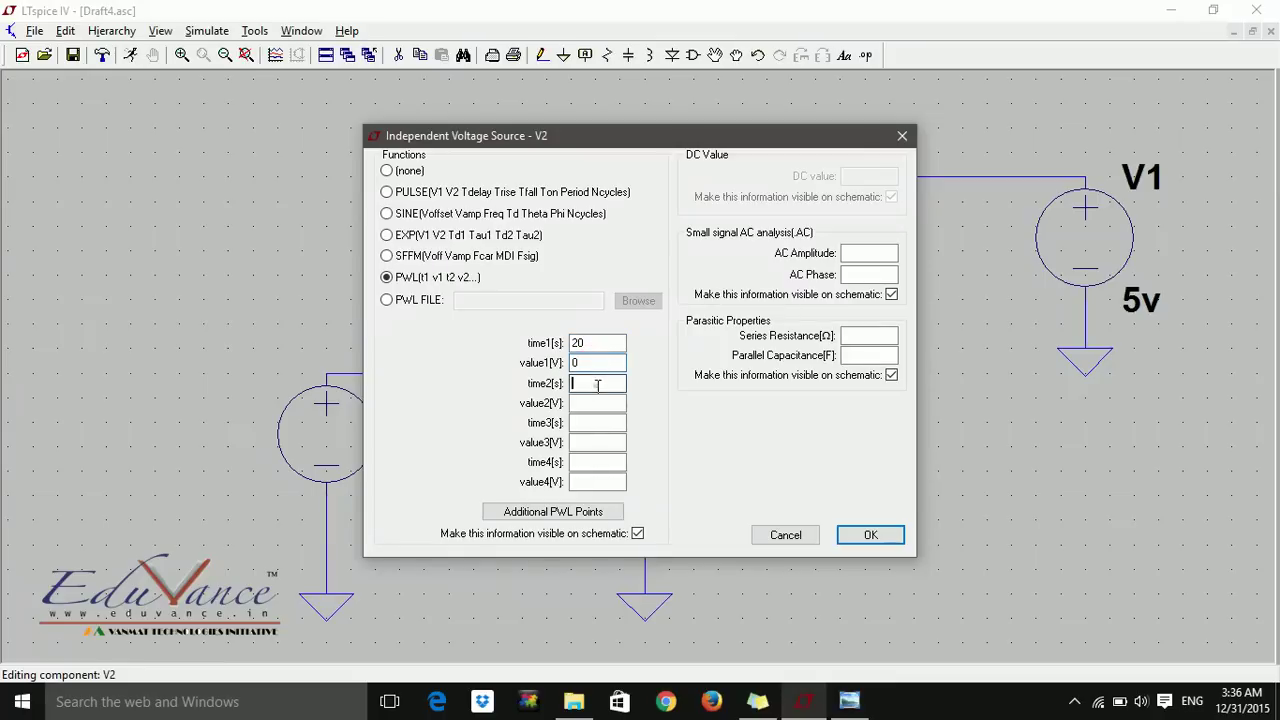
{"action": "type", "text": "30"}
{"action": "left_click", "coordinate": [597, 402]}
{"action": "type", "text": "5"}
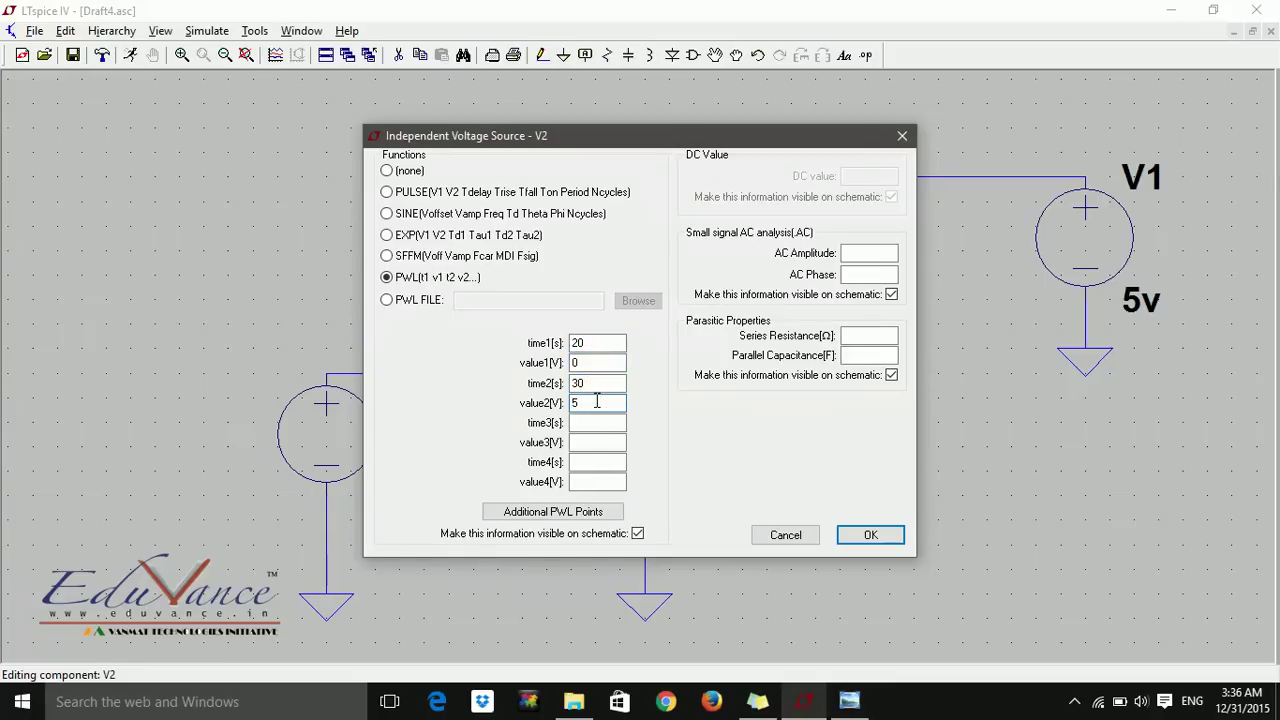
{"action": "left_click", "coordinate": [871, 534]}
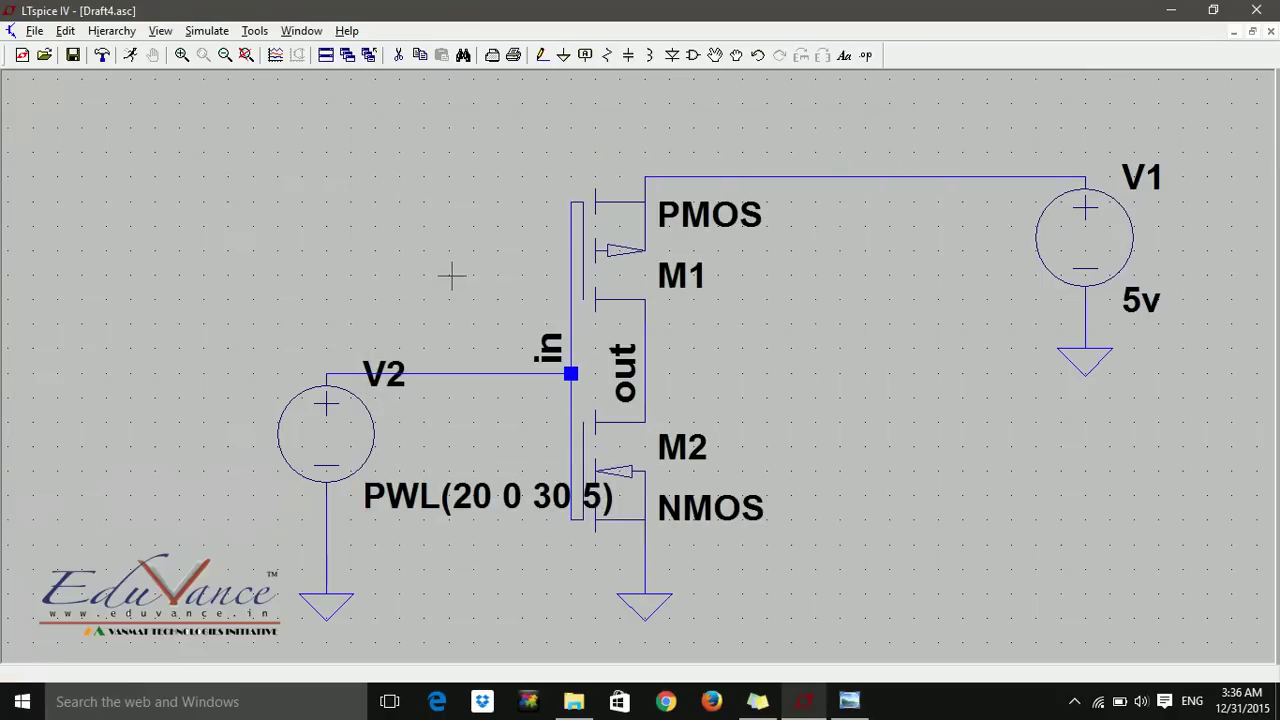
{"action": "left_click", "coordinate": [130, 54]}
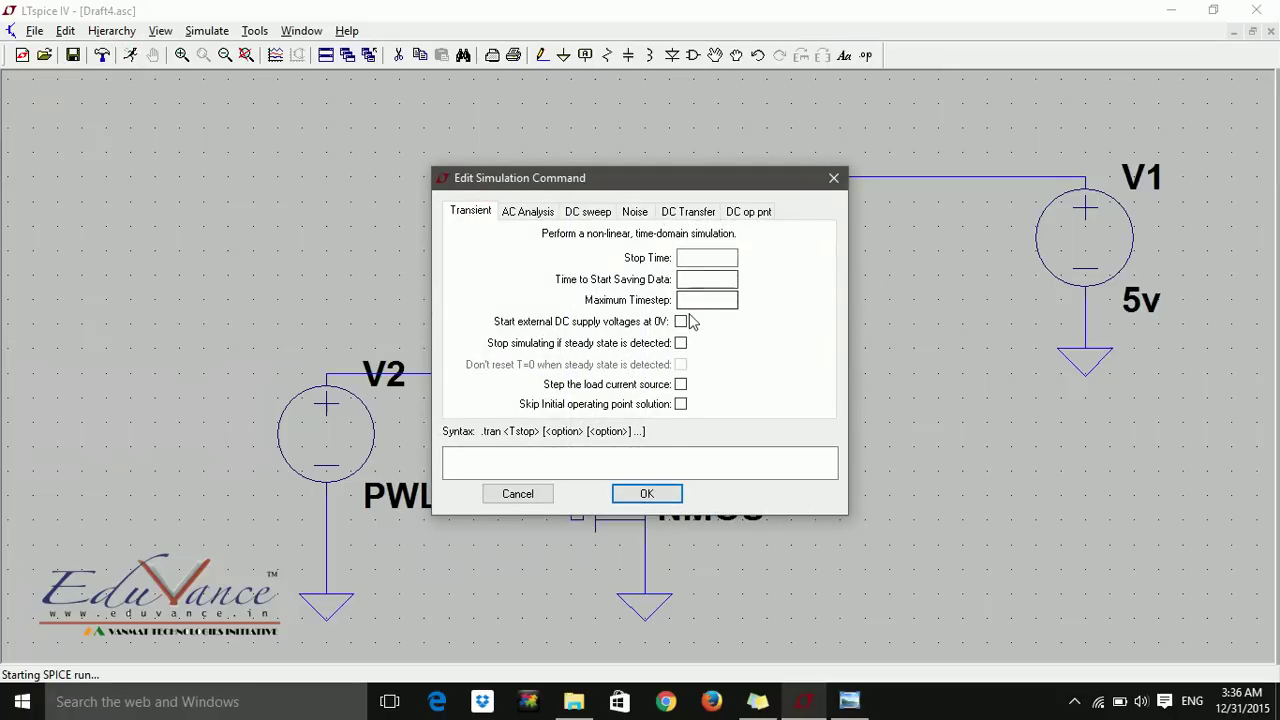
Step: Set the transient stop time to 50 s and run the simulation
{"action": "left_click", "coordinate": [698, 257]}
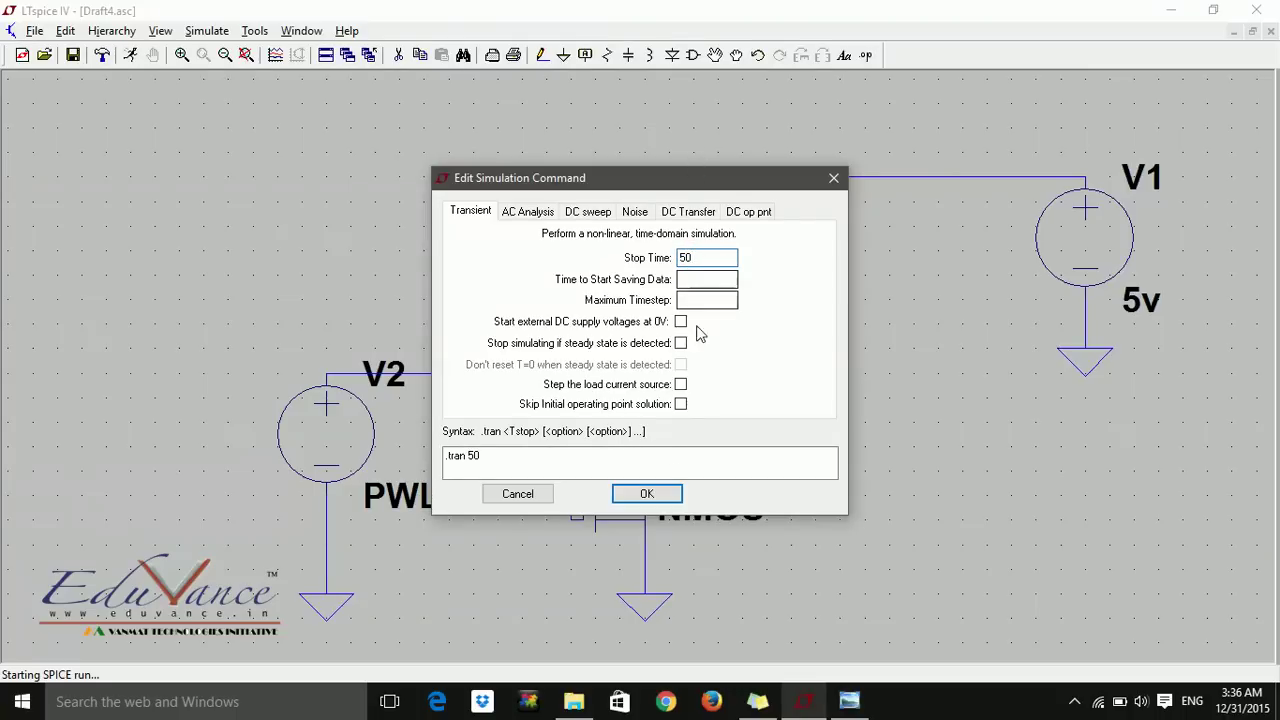
{"action": "left_click", "coordinate": [651, 499]}
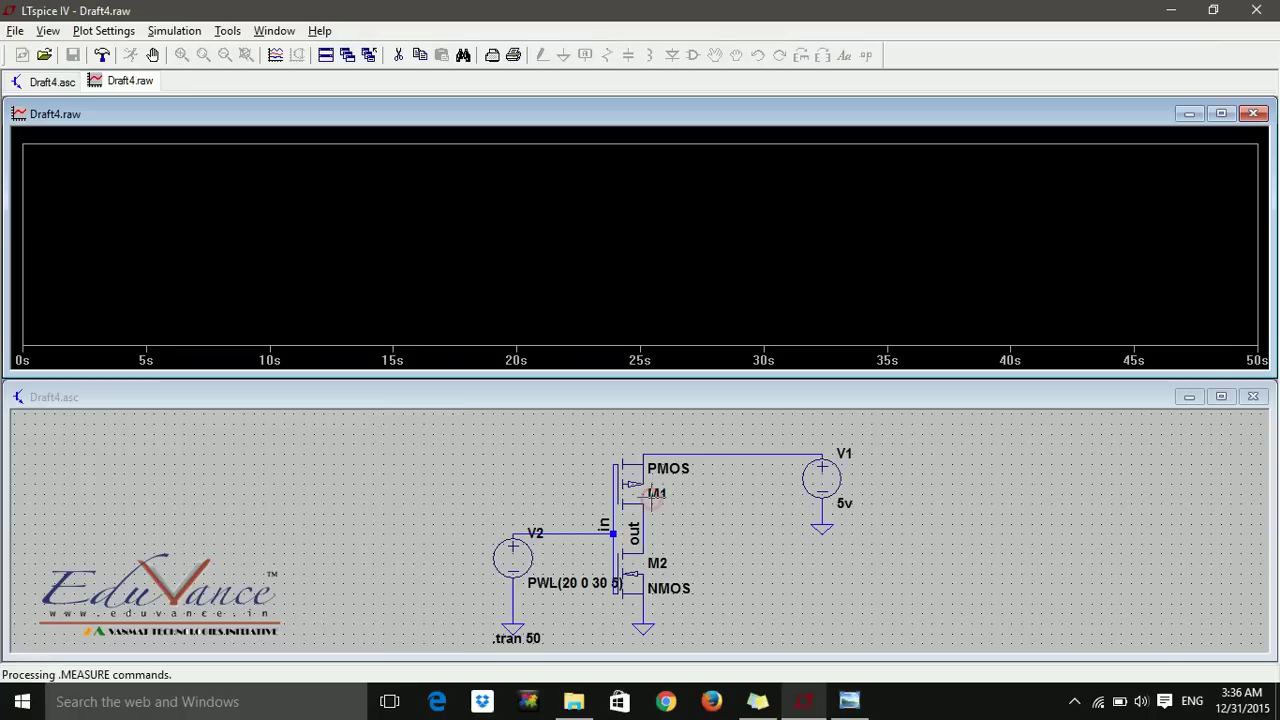
{"action": "left_click", "coordinate": [457, 240]}
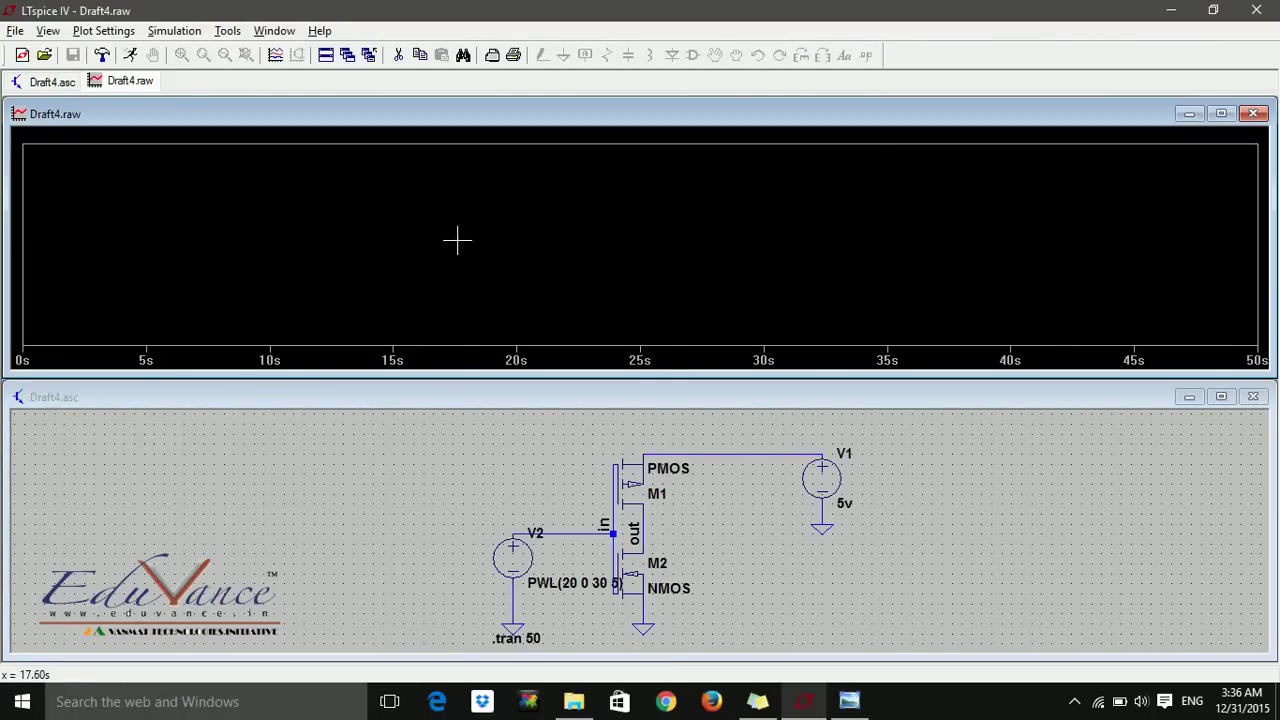
Step: Add the V(in) trace to the waveform pane
{"action": "right_click", "coordinate": [458, 241]}
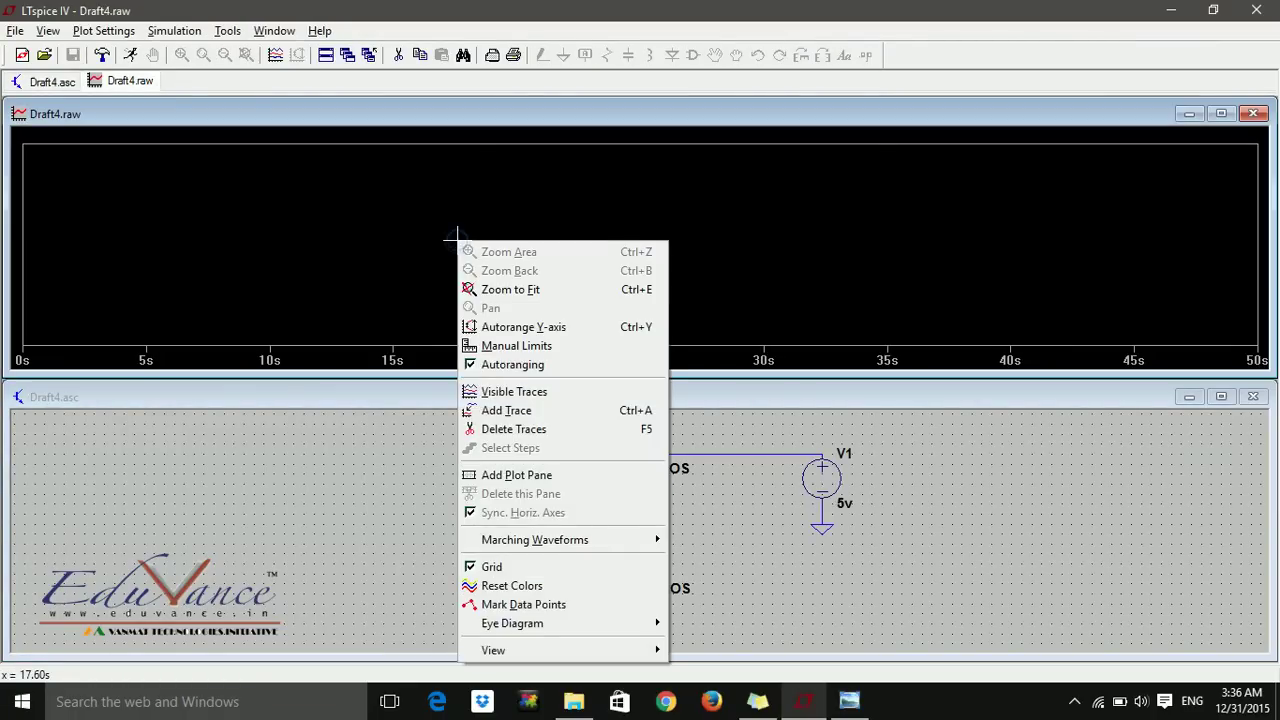
{"action": "left_click", "coordinate": [499, 411]}
{"action": "left_click", "coordinate": [455, 260]}
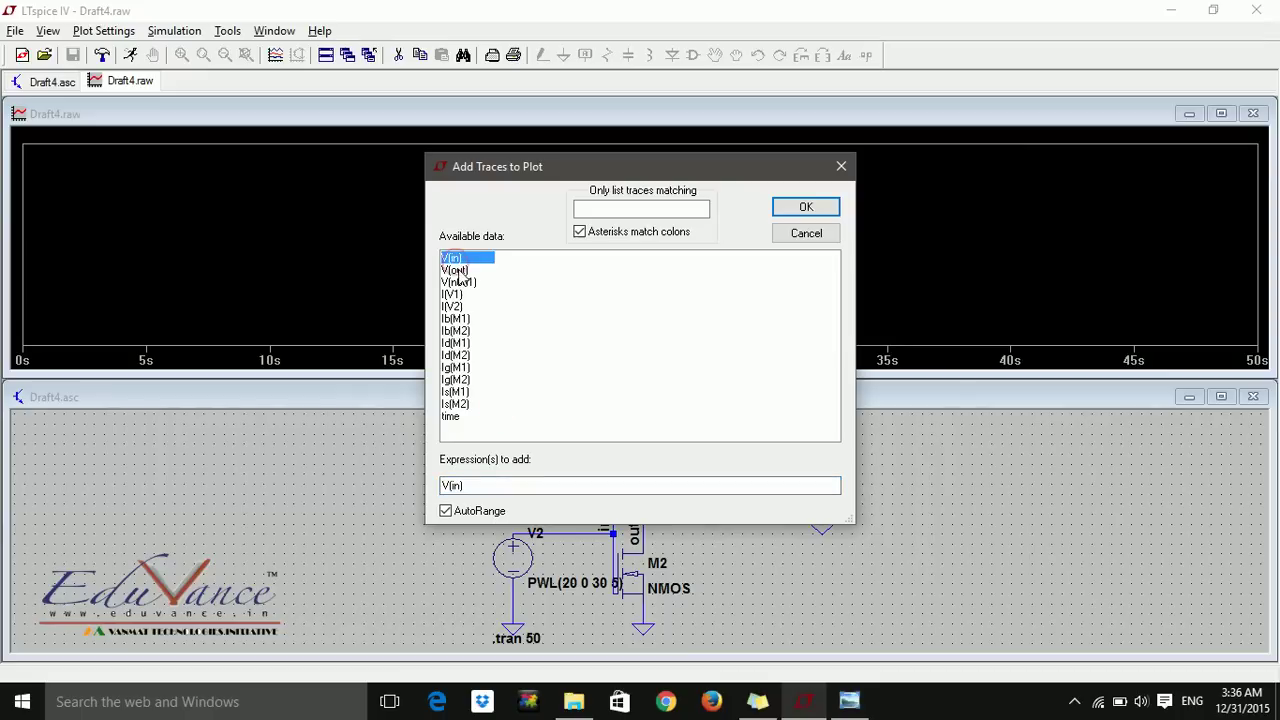
{"action": "left_click", "coordinate": [808, 206]}
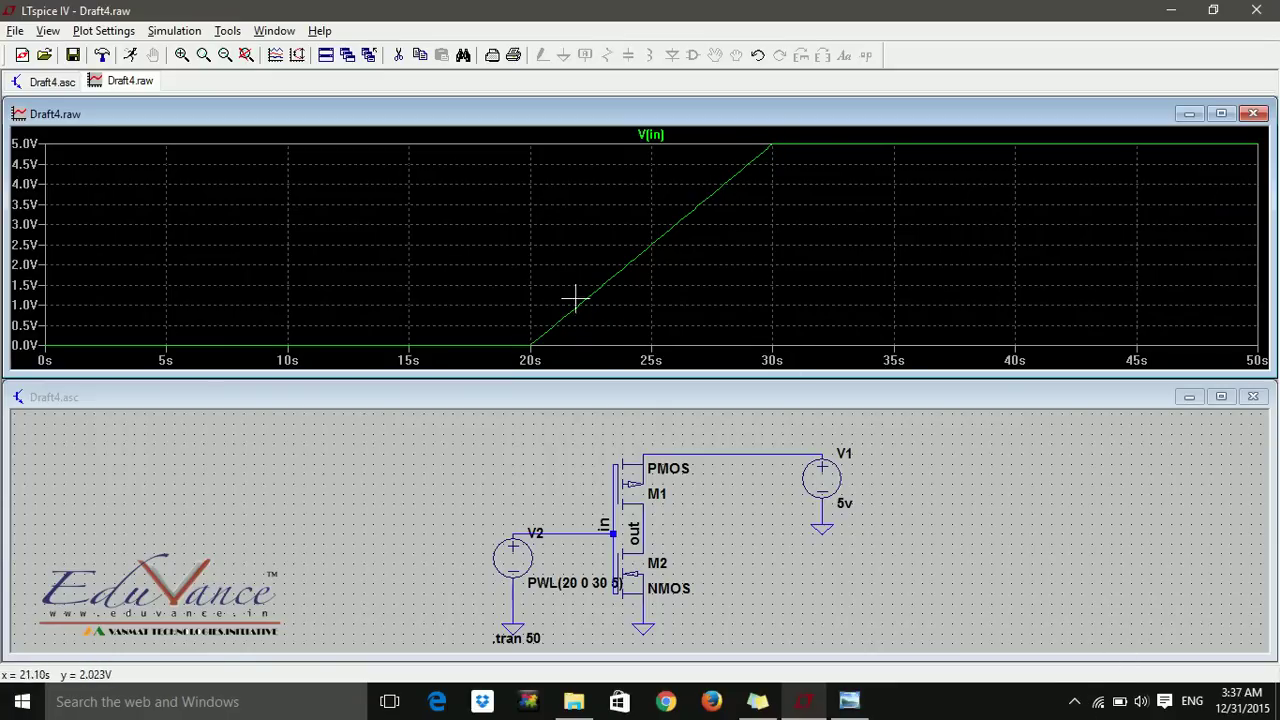
Step: Add the V(out) trace alongside V(in)
{"action": "right_click", "coordinate": [543, 237]}
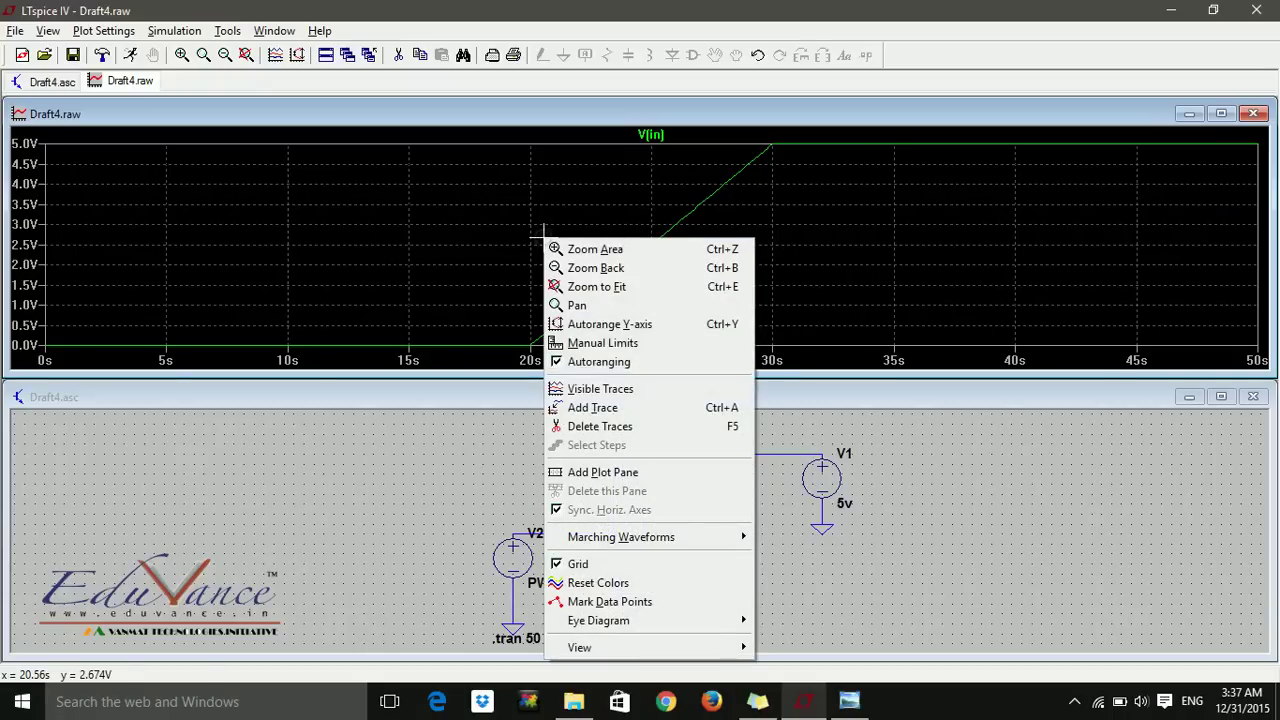
{"action": "left_click", "coordinate": [576, 408]}
{"action": "left_click", "coordinate": [452, 258]}
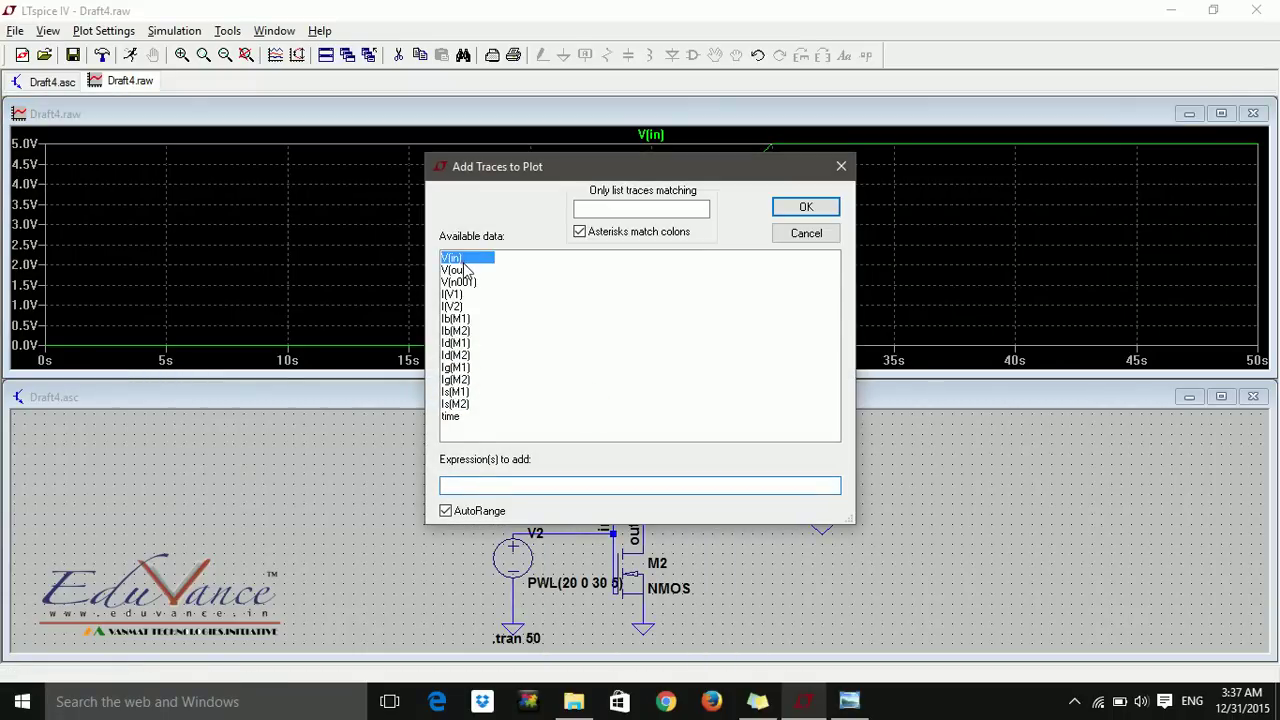
{"action": "left_click", "coordinate": [455, 270]}
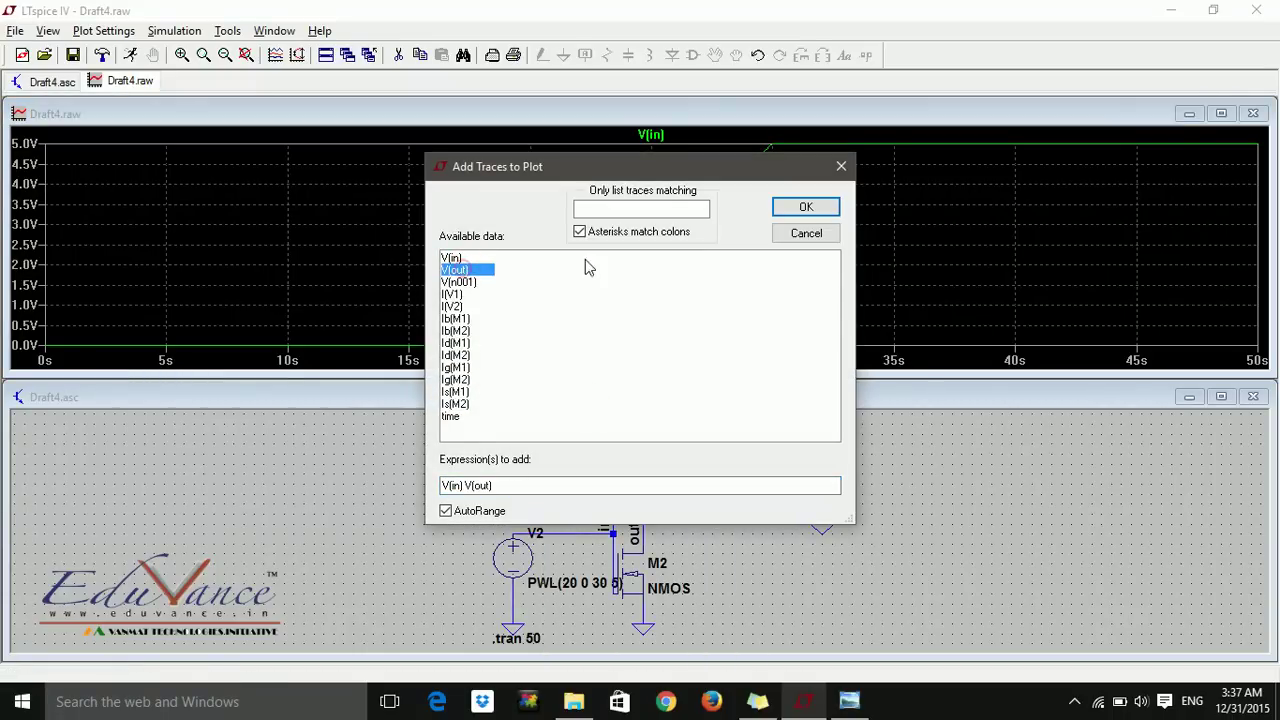
{"action": "left_click", "coordinate": [463, 485]}
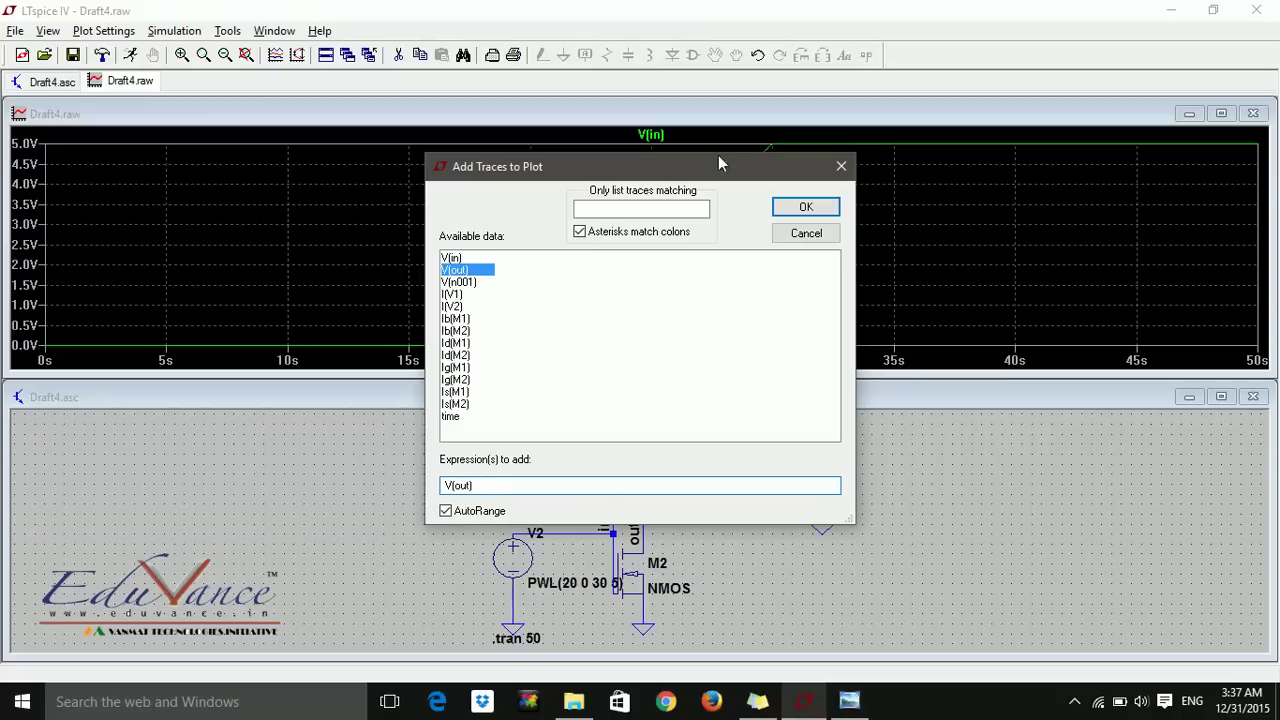
{"action": "left_click", "coordinate": [802, 208]}
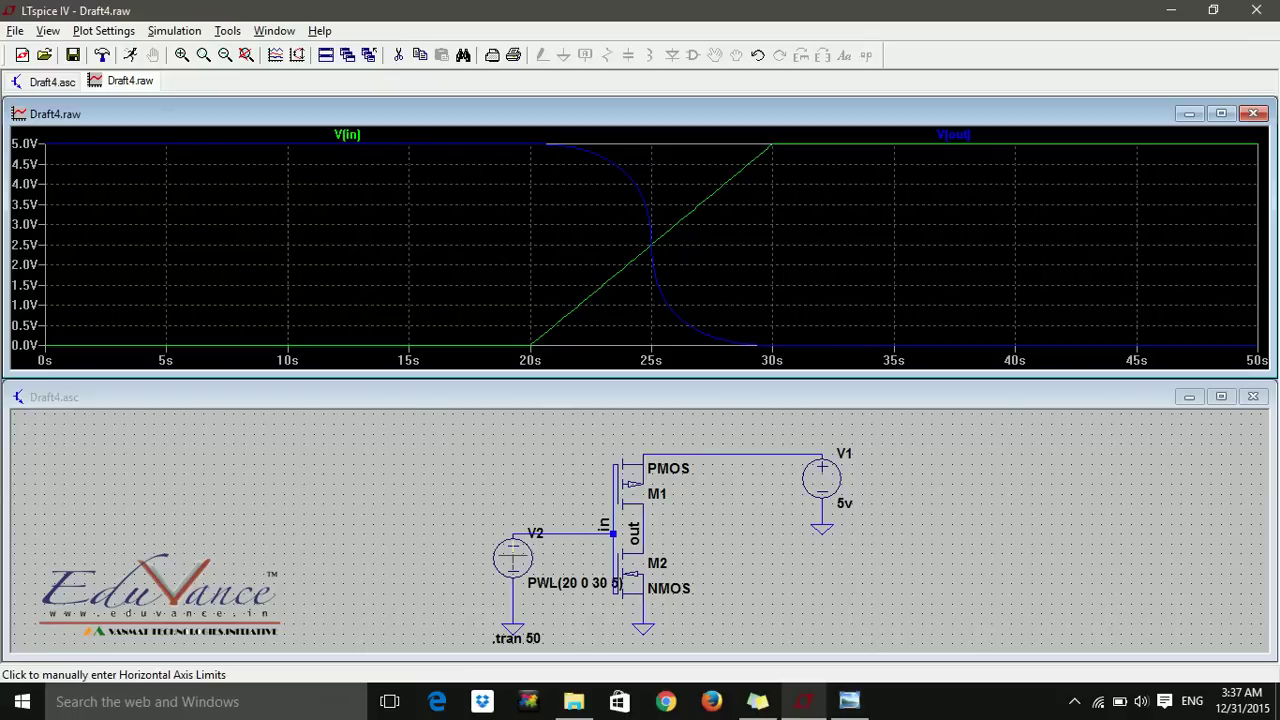
Step: Shift V2's ramp to rise from 10 s to 20 s
{"action": "right_click", "coordinate": [512, 557]}
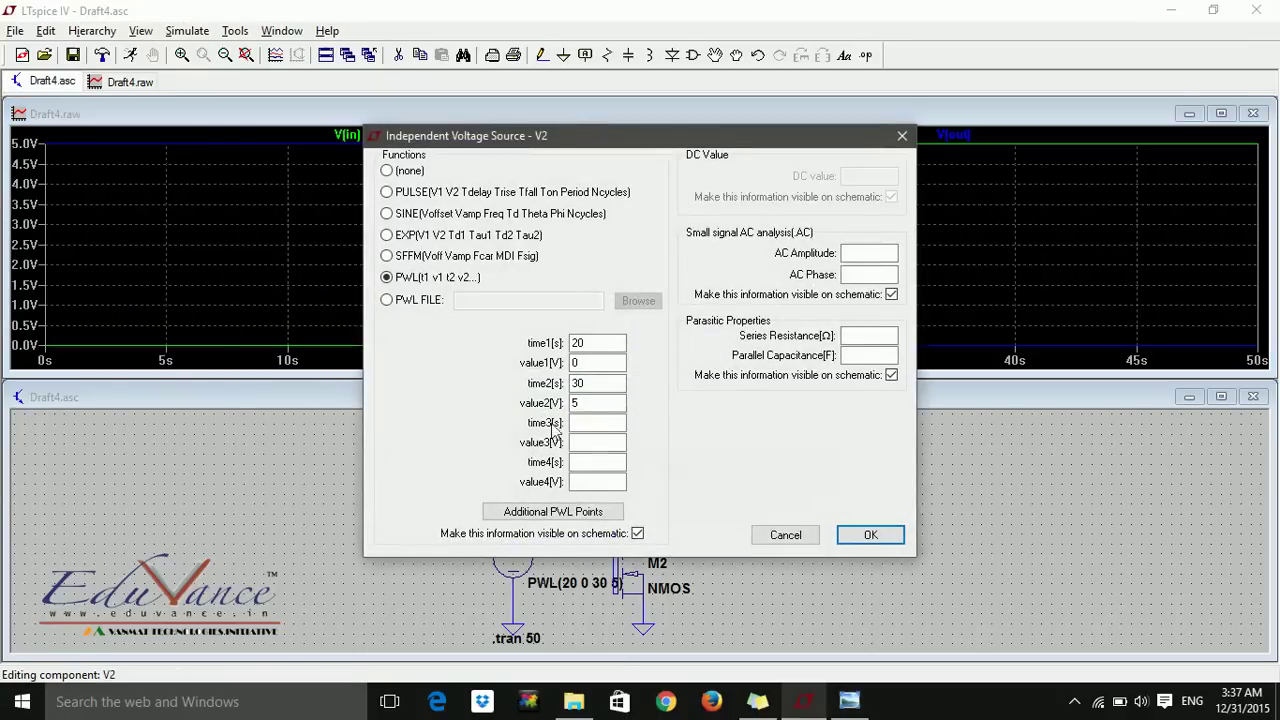
{"action": "left_click", "coordinate": [604, 344]}
{"action": "left_click", "coordinate": [577, 384]}
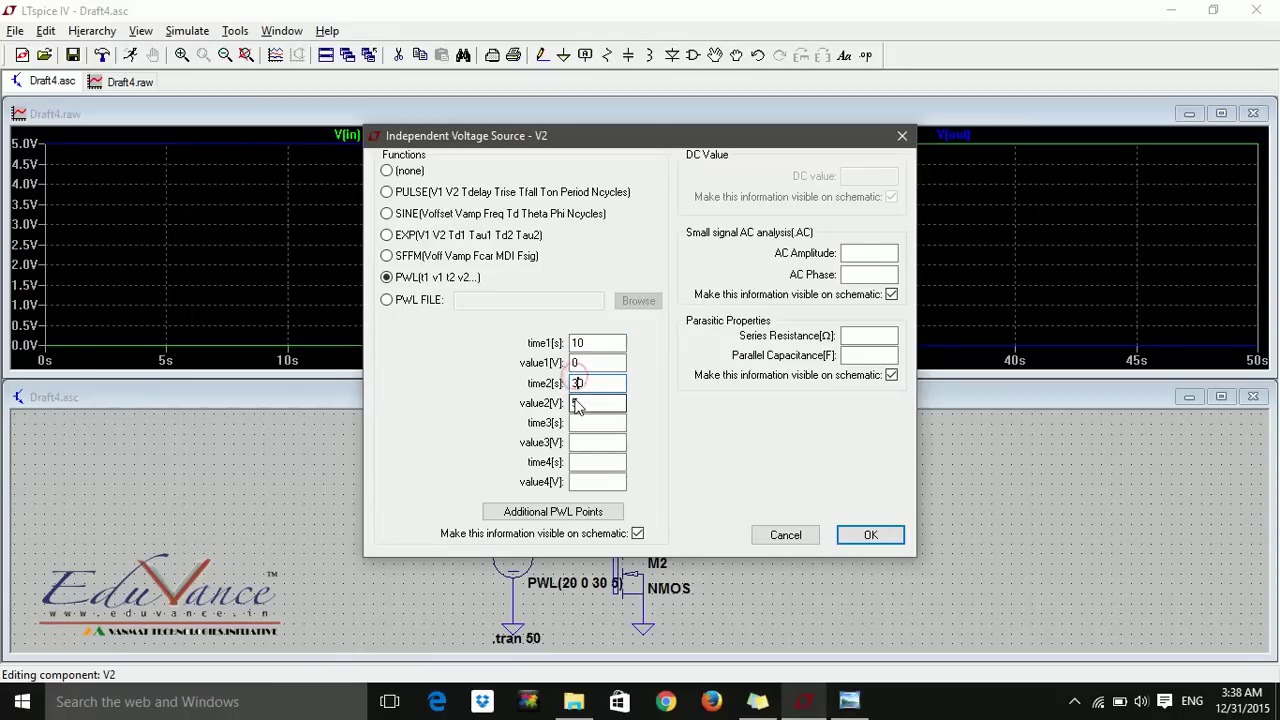
{"action": "key", "text": "BackSpace"}
{"action": "type", "text": "2"}
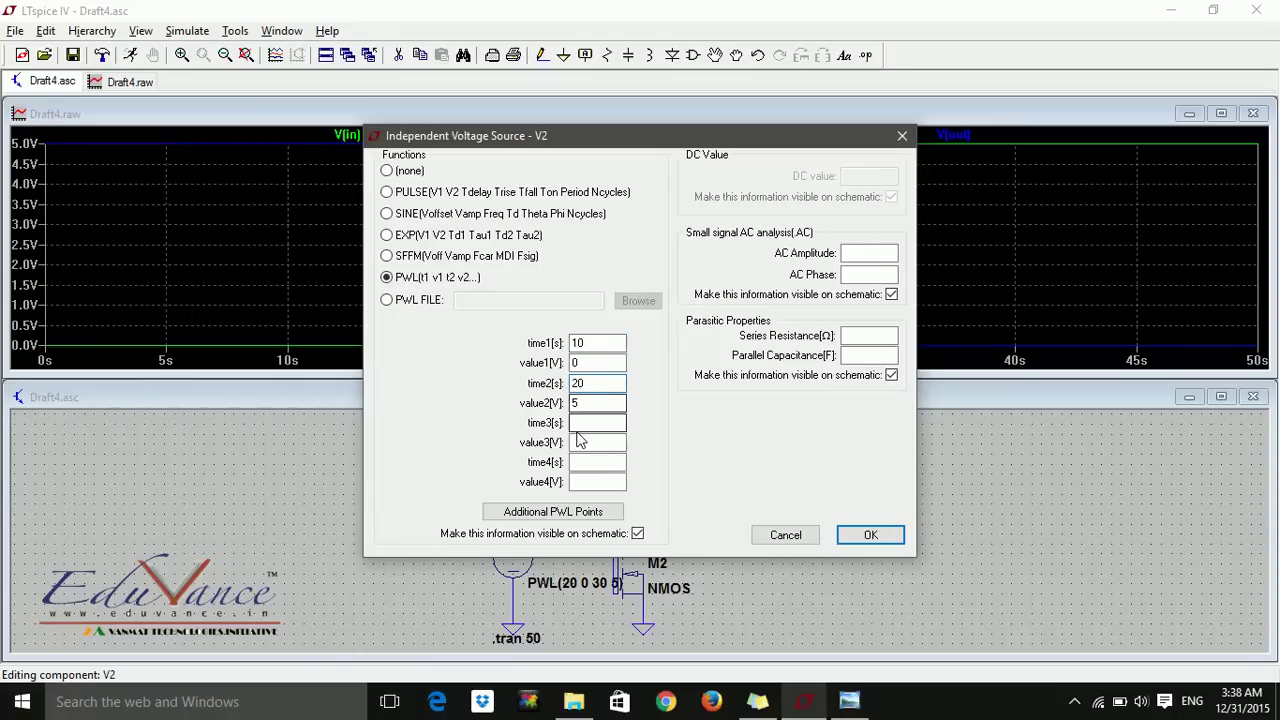
Step: Add PWL breakpoints 40 s at 5 V and 50 s at 0 V, then apply
{"action": "left_click", "coordinate": [583, 425]}
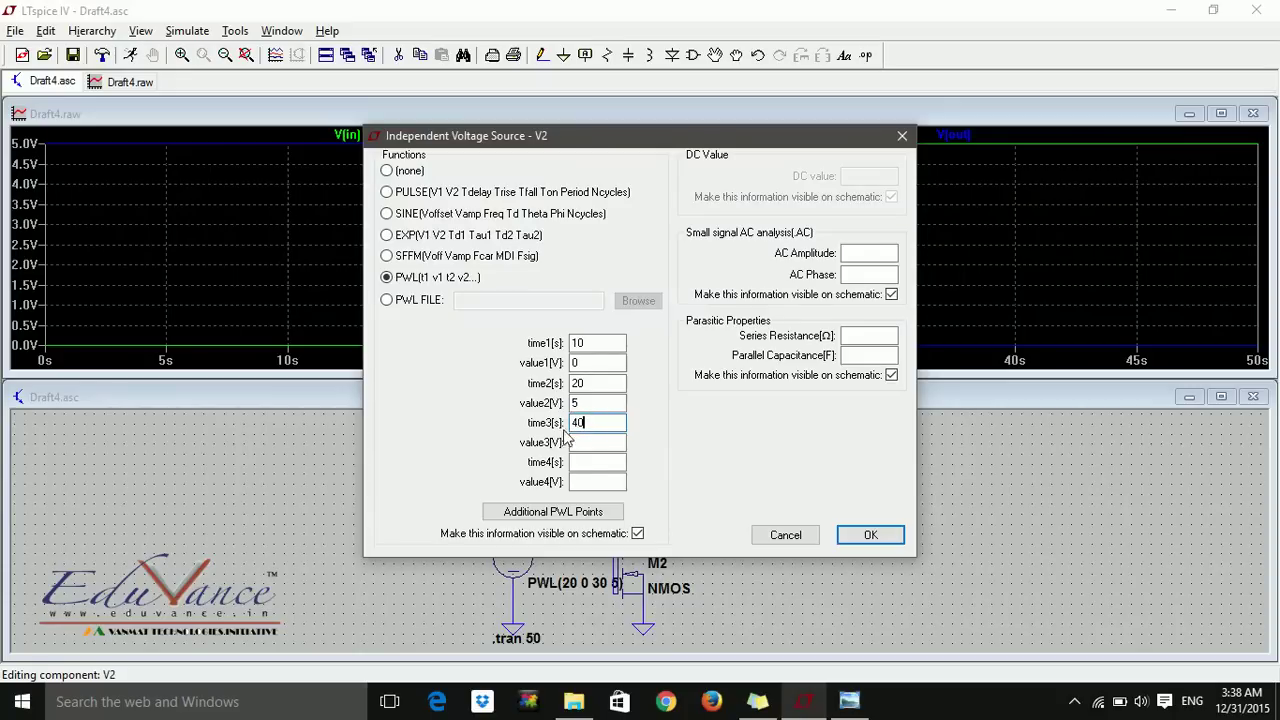
{"action": "type", "text": "40"}
{"action": "left_click", "coordinate": [587, 445]}
{"action": "left_click", "coordinate": [589, 441]}
{"action": "left_click", "coordinate": [578, 462]}
{"action": "type", "text": "50"}
{"action": "left_click", "coordinate": [583, 484]}
{"action": "type", "text": "0"}
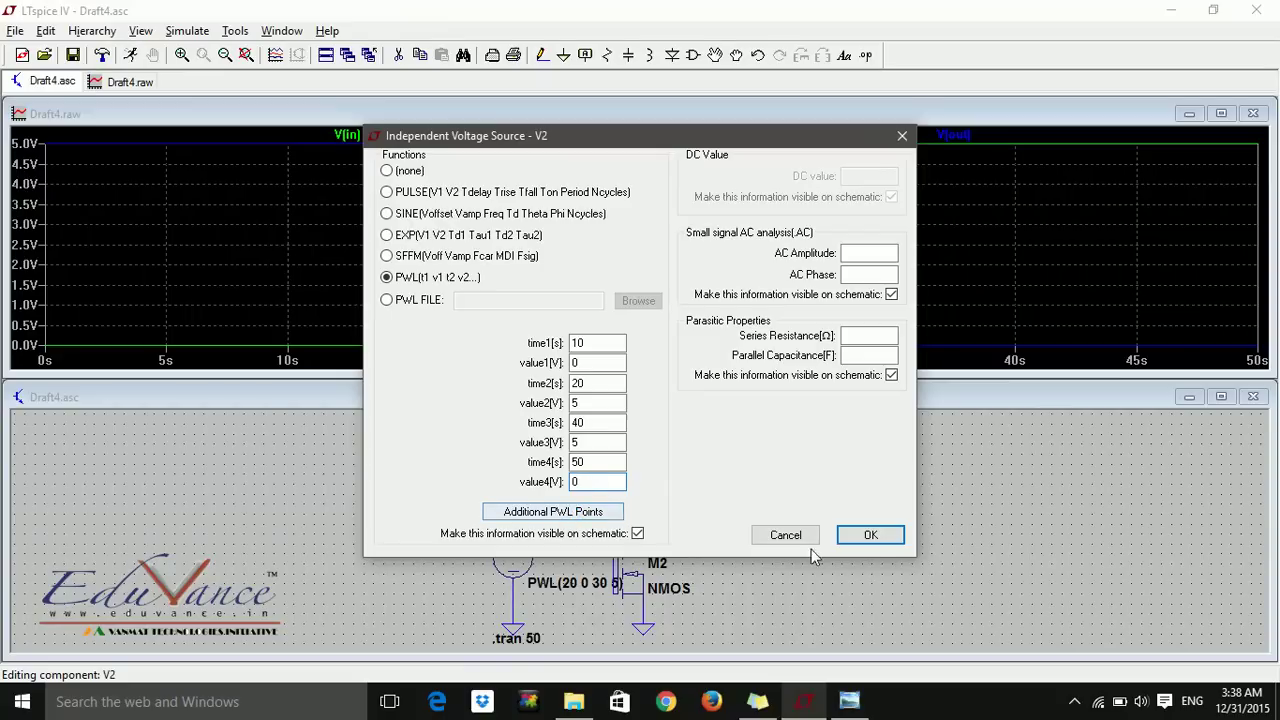
{"action": "left_click", "coordinate": [871, 536]}
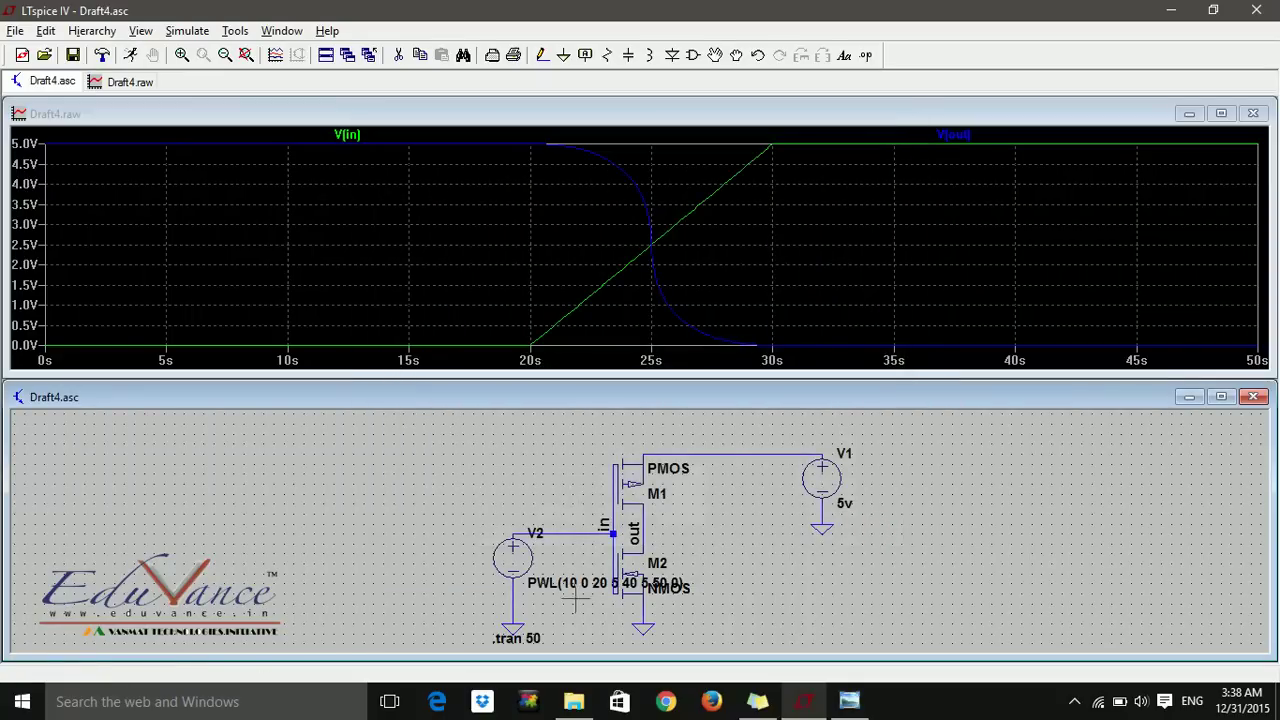
Step: Change the simulation command from .tran 50 to .tran 80 and rerun the transient analysis
{"action": "right_click", "coordinate": [531, 640]}
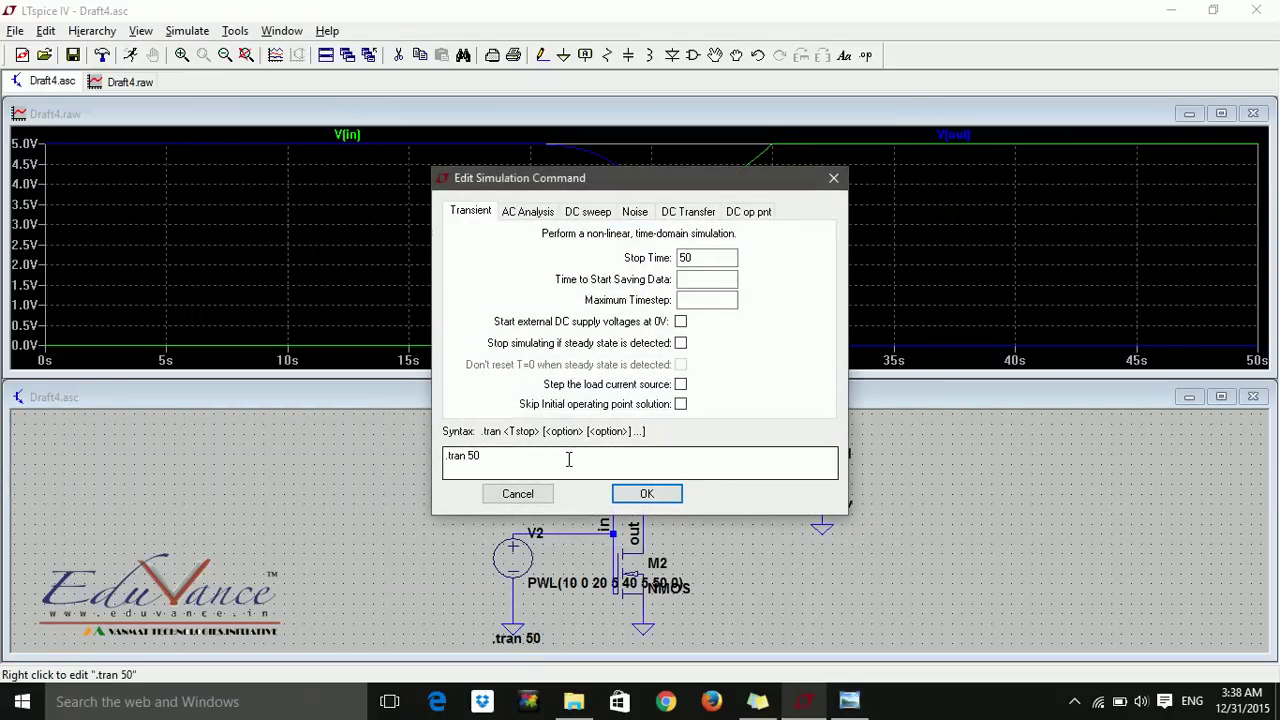
{"action": "left_click", "coordinate": [558, 455]}
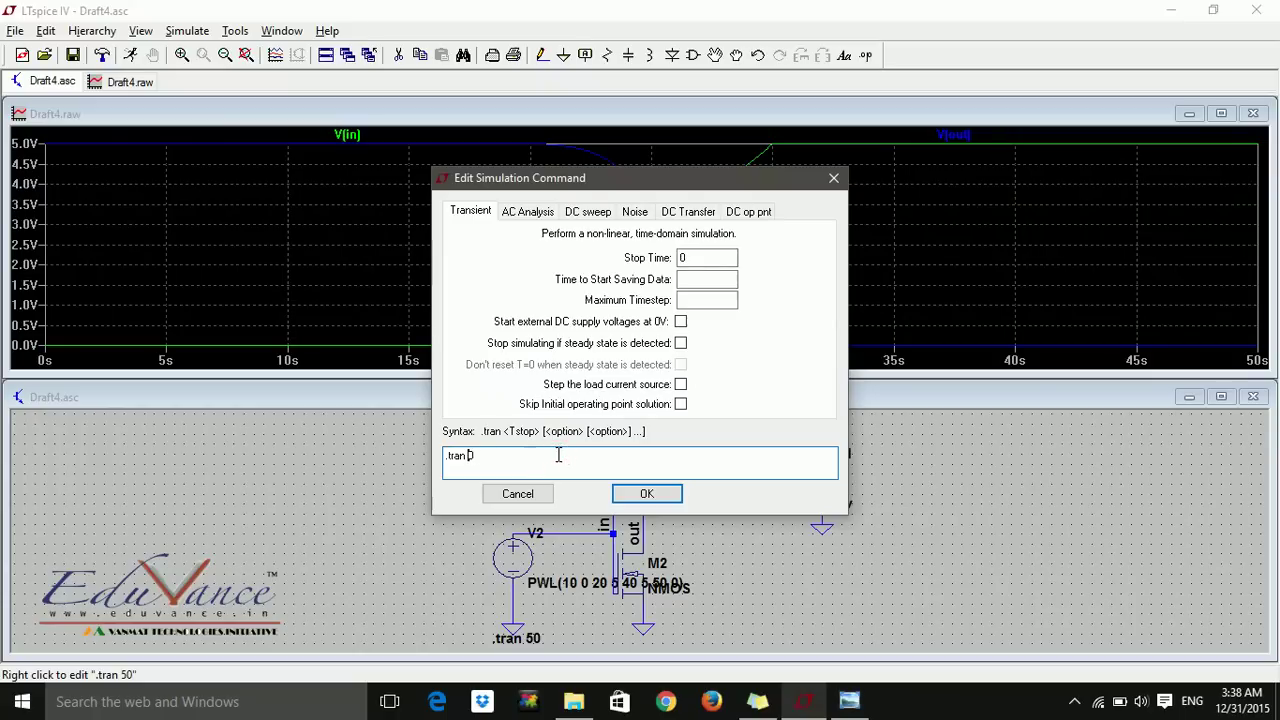
{"action": "left_click", "coordinate": [641, 494]}
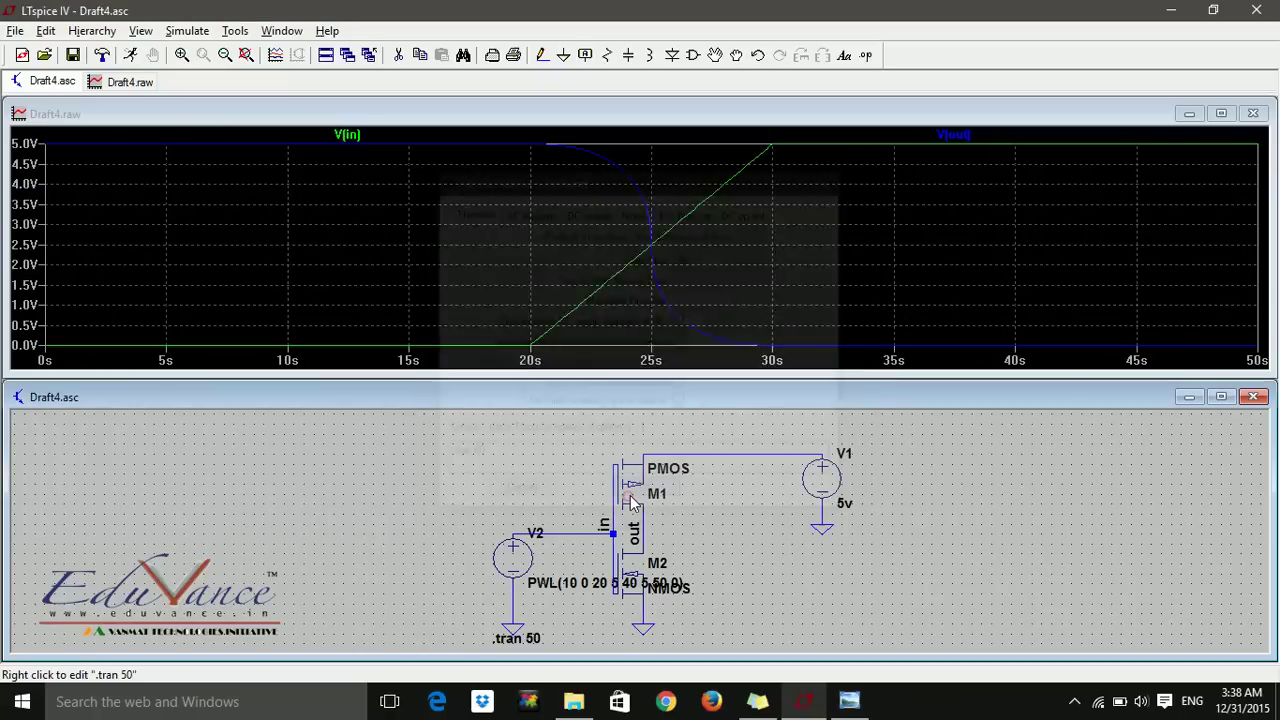
{"action": "left_click", "coordinate": [133, 57]}
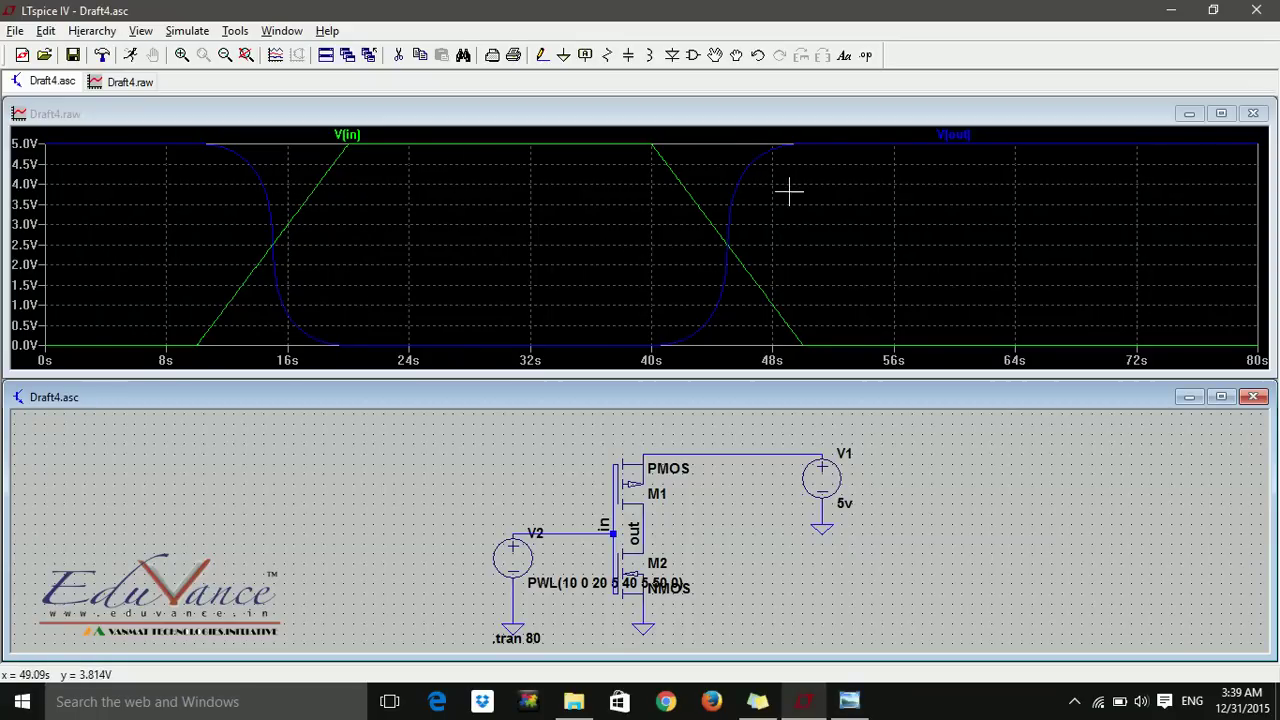
Step: Attach the 1st & 2nd cursors to the V(out) trace
{"action": "right_click", "coordinate": [970, 137]}
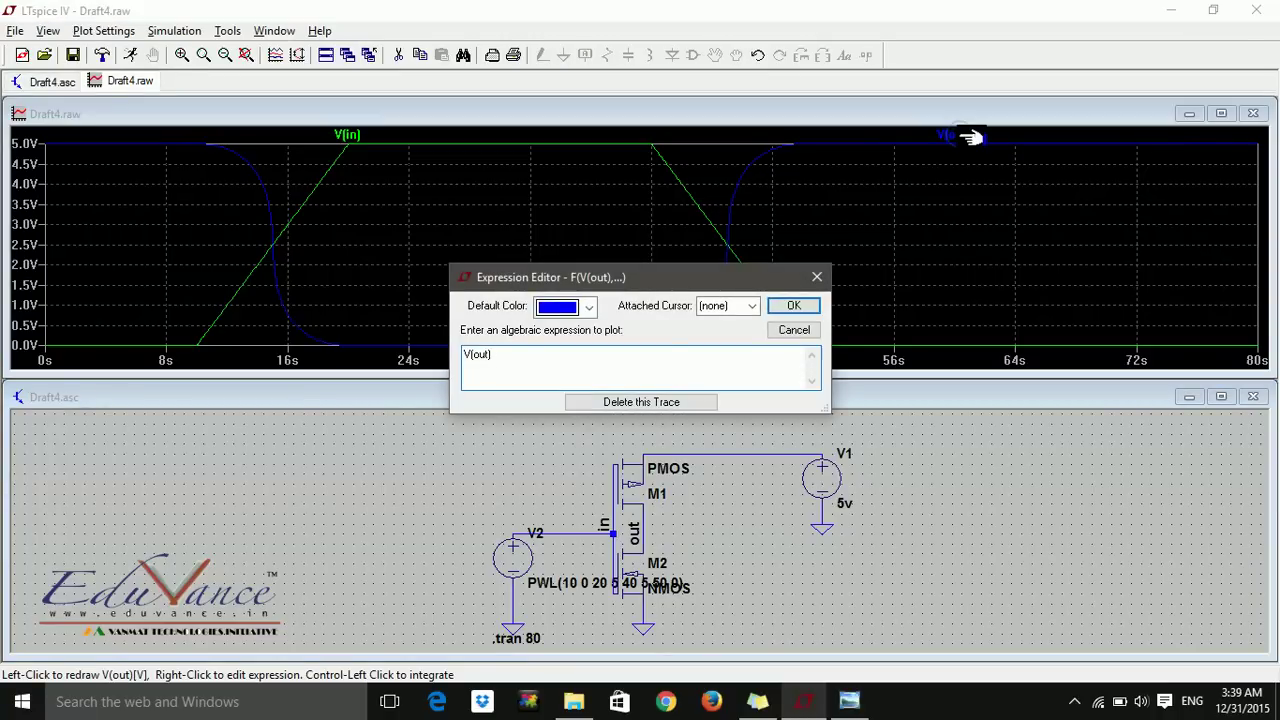
{"action": "left_click", "coordinate": [752, 306]}
{"action": "left_click", "coordinate": [745, 359]}
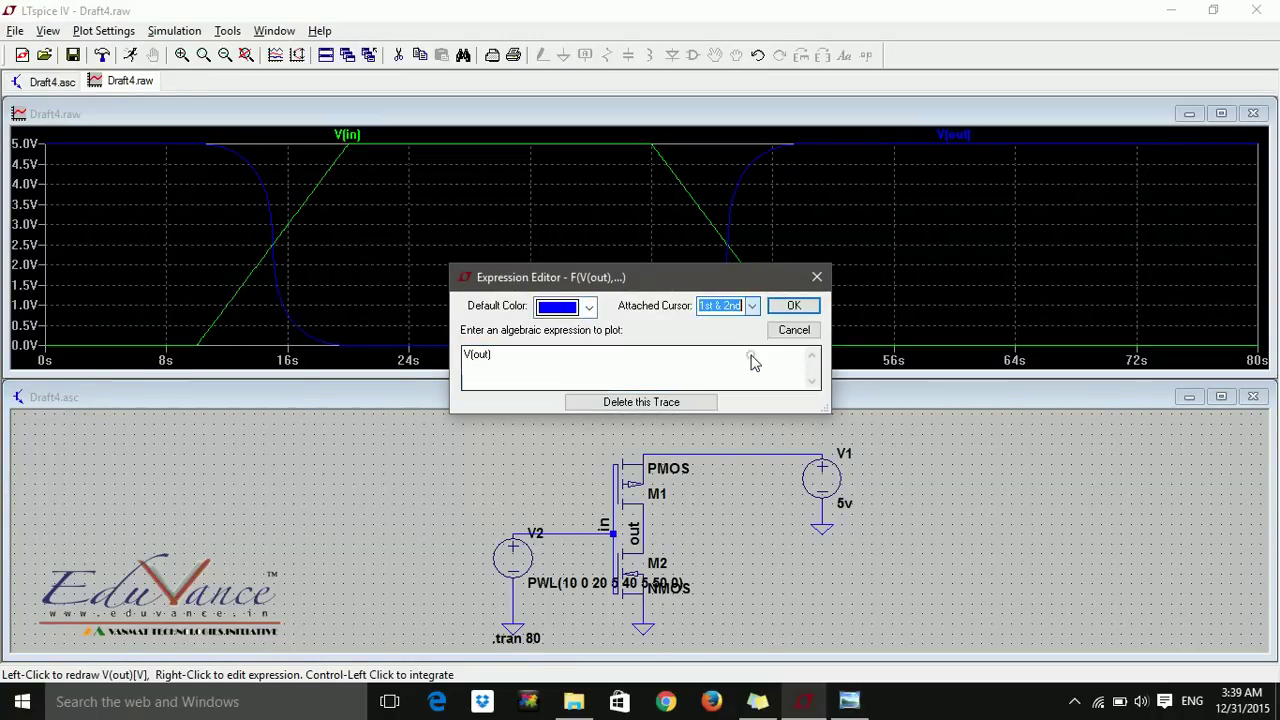
{"action": "left_click", "coordinate": [805, 314]}
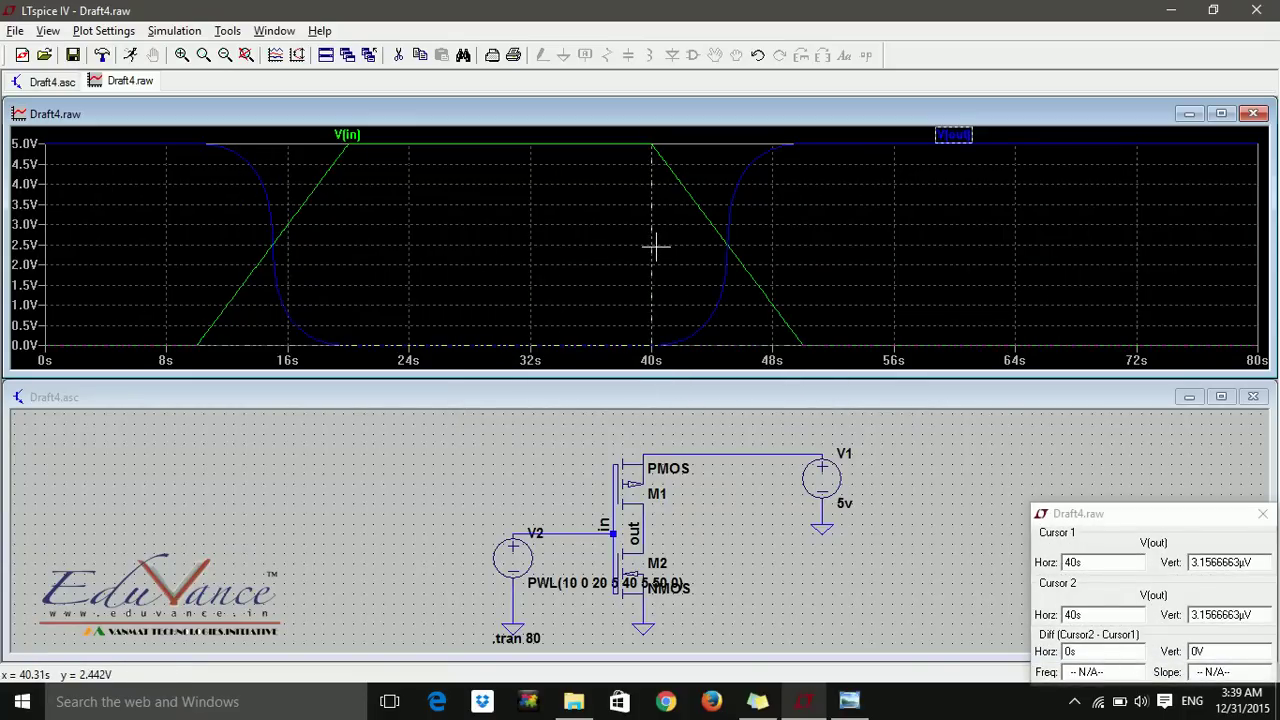
Step: Place the cursors on V(out)'s falling edge: 4.50 V at 13.48 s and 0.48 V at 16.57 s
{"action": "left_click_drag", "start_coordinate": [649, 248], "coordinate": [253, 212]}
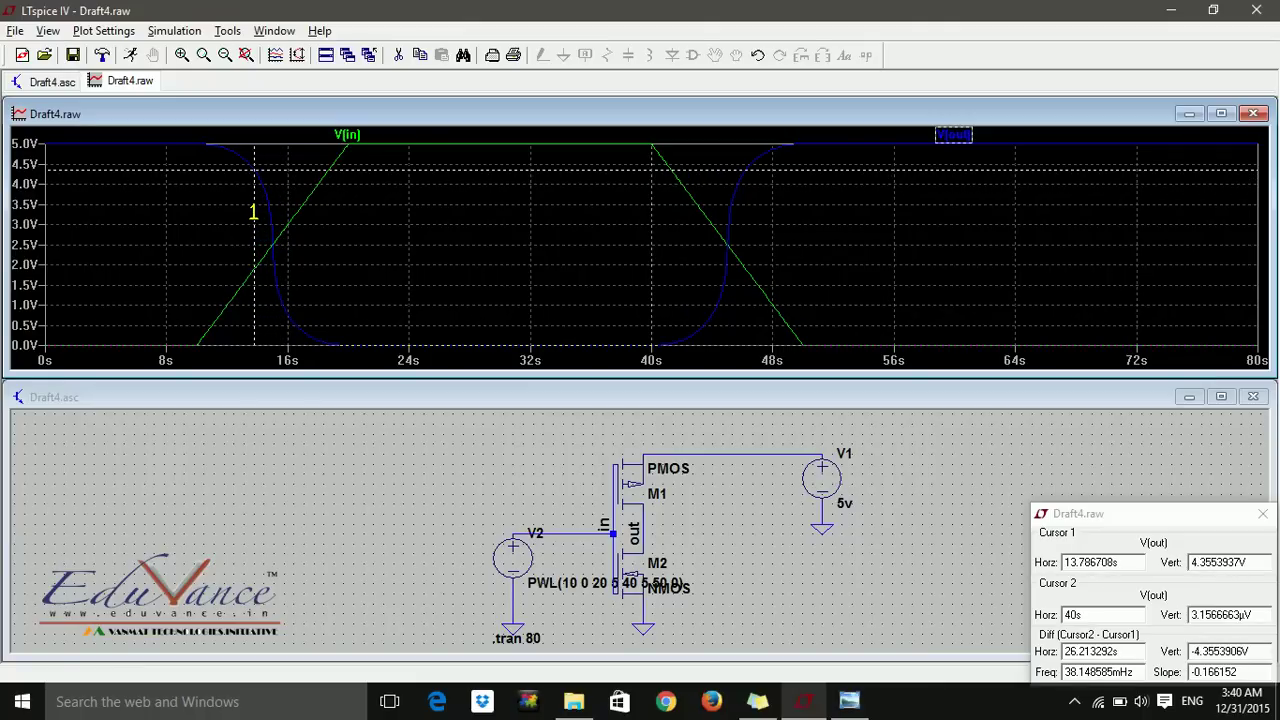
{"action": "left_click_drag", "start_coordinate": [253, 212], "coordinate": [248, 212]}
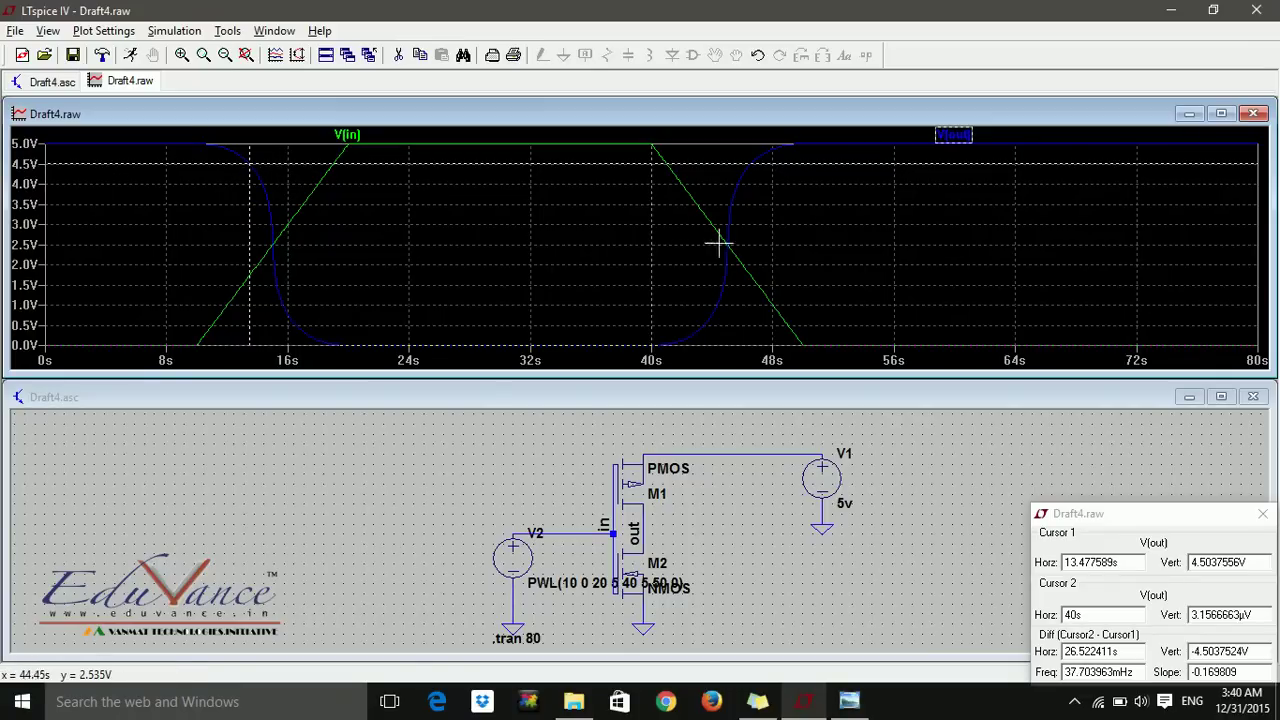
{"action": "left_click_drag", "start_coordinate": [651, 243], "coordinate": [295, 293]}
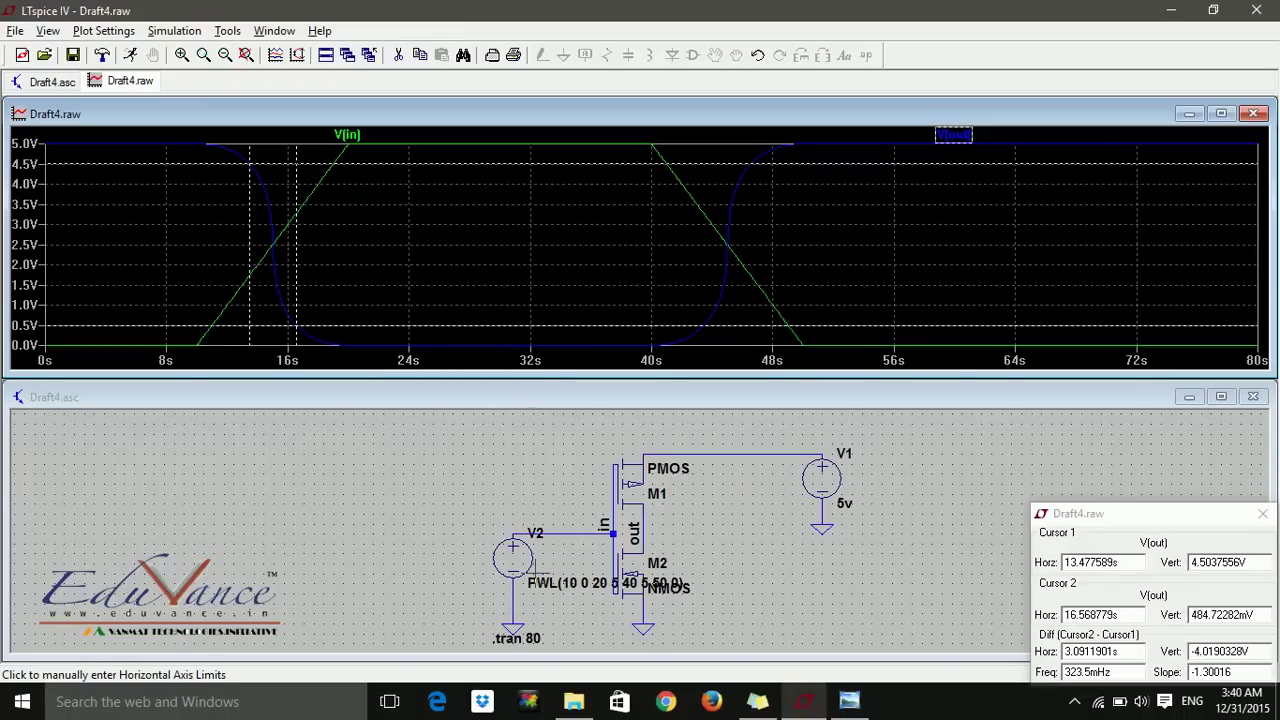
Step: Switch V2 to a PULSE source with Vinitial 0, Von 5 and Tperiod 1
{"action": "right_click", "coordinate": [520, 560]}
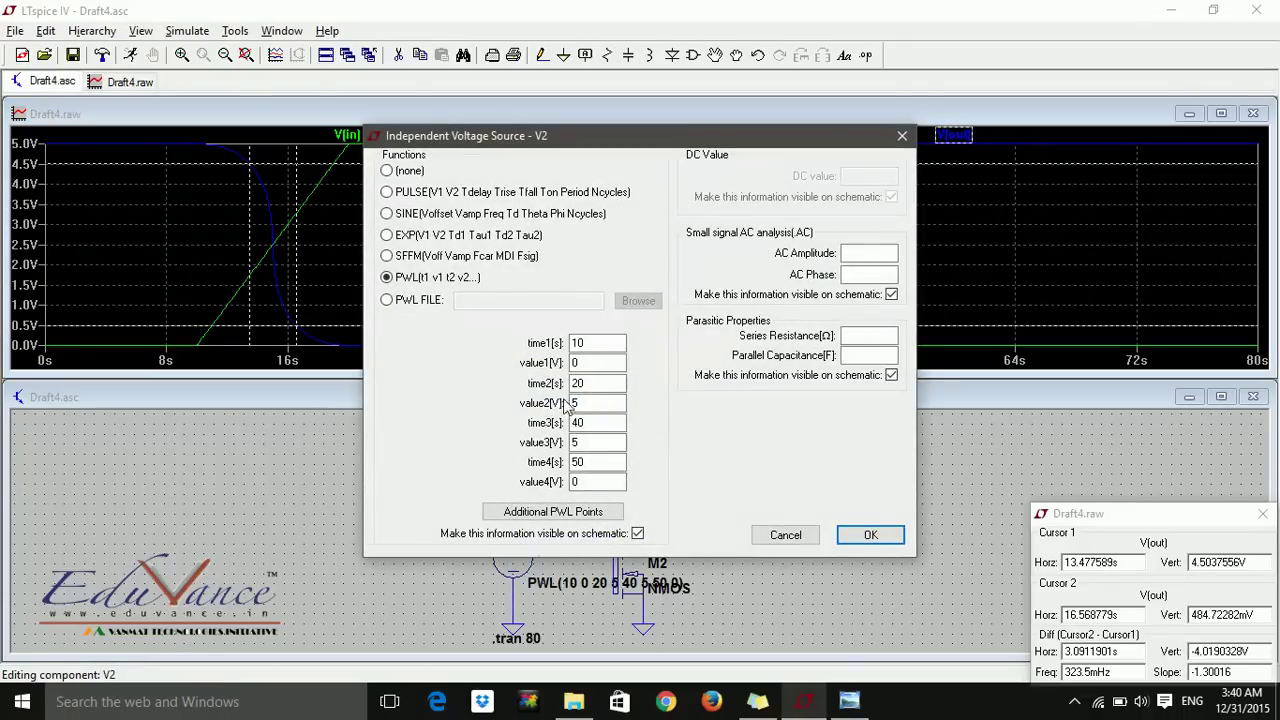
{"action": "left_click", "coordinate": [387, 192]}
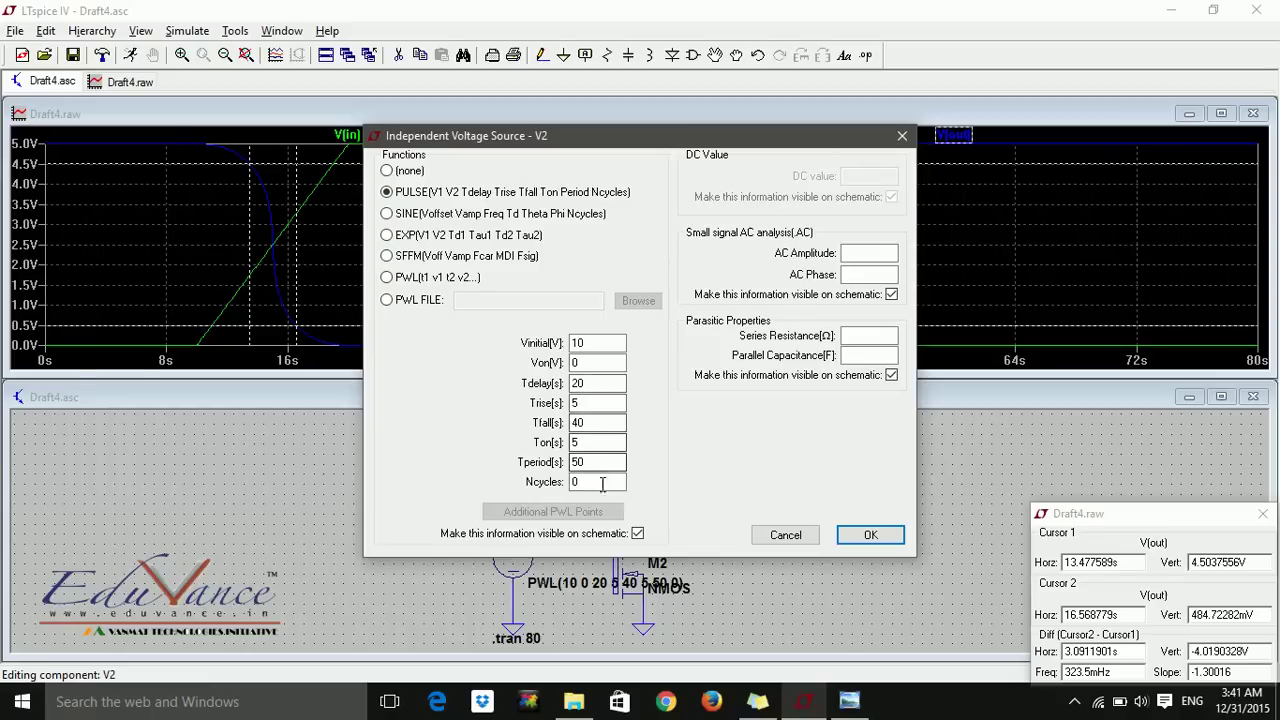
{"action": "left_click", "coordinate": [601, 462]}
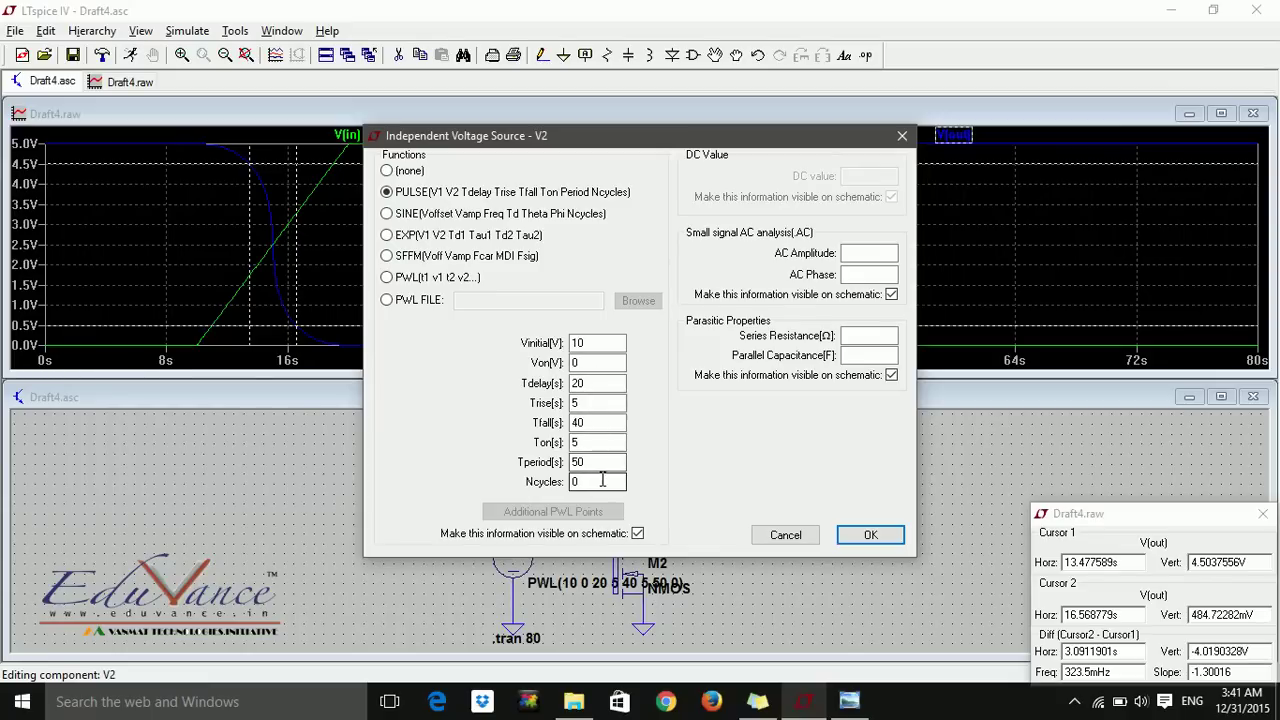
{"action": "key", "text": "BackSpace"}
{"action": "key", "text": "BackSpace"}
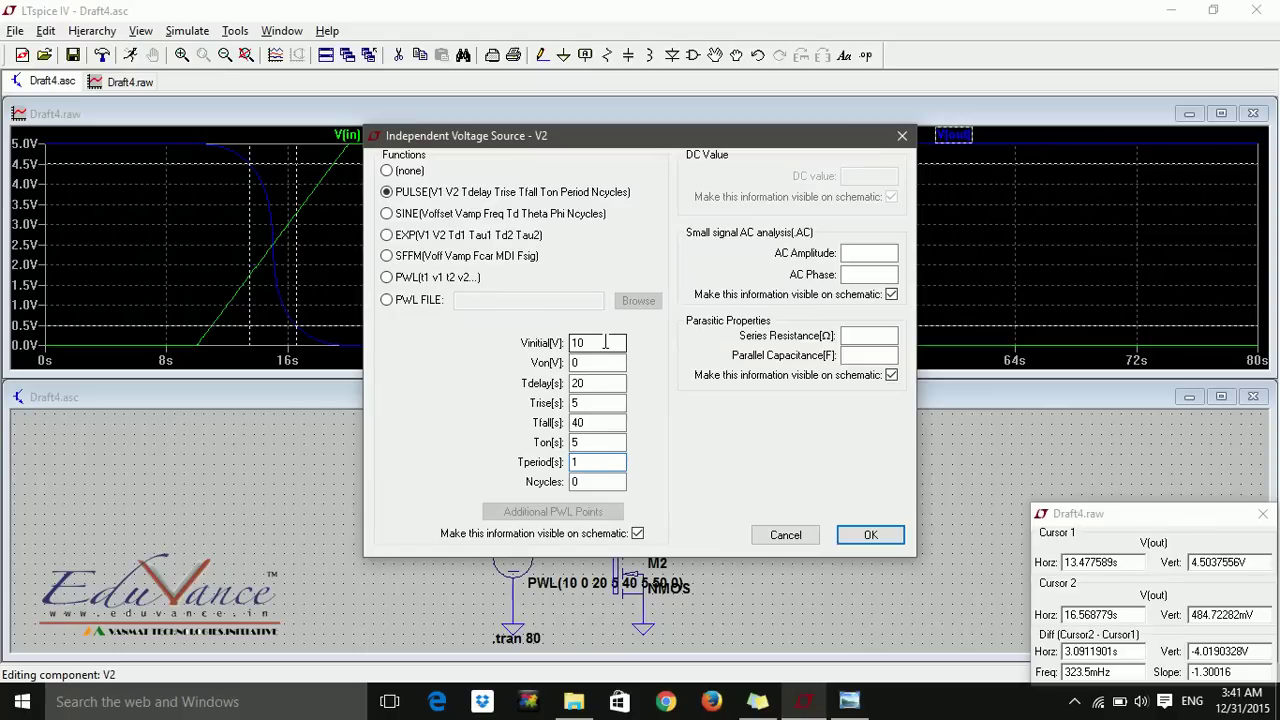
{"action": "left_click", "coordinate": [604, 342]}
{"action": "left_click", "coordinate": [601, 363]}
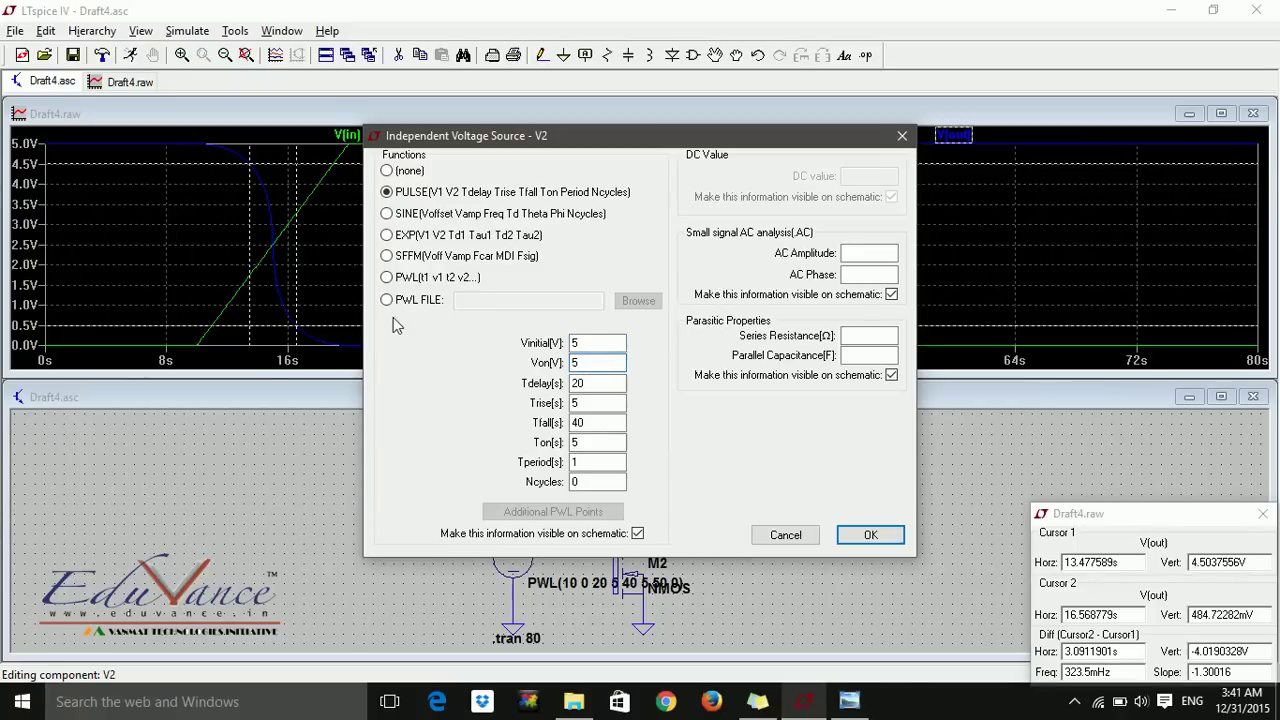
{"action": "double_click", "coordinate": [604, 342]}
{"action": "key", "text": "BackSpace"}
Step: Give the V2 pulse Tdelay 5, Trise 10, Tfall 10 and Ton 20, and apply it
{"action": "left_click", "coordinate": [606, 388]}
{"action": "left_click", "coordinate": [579, 403]}
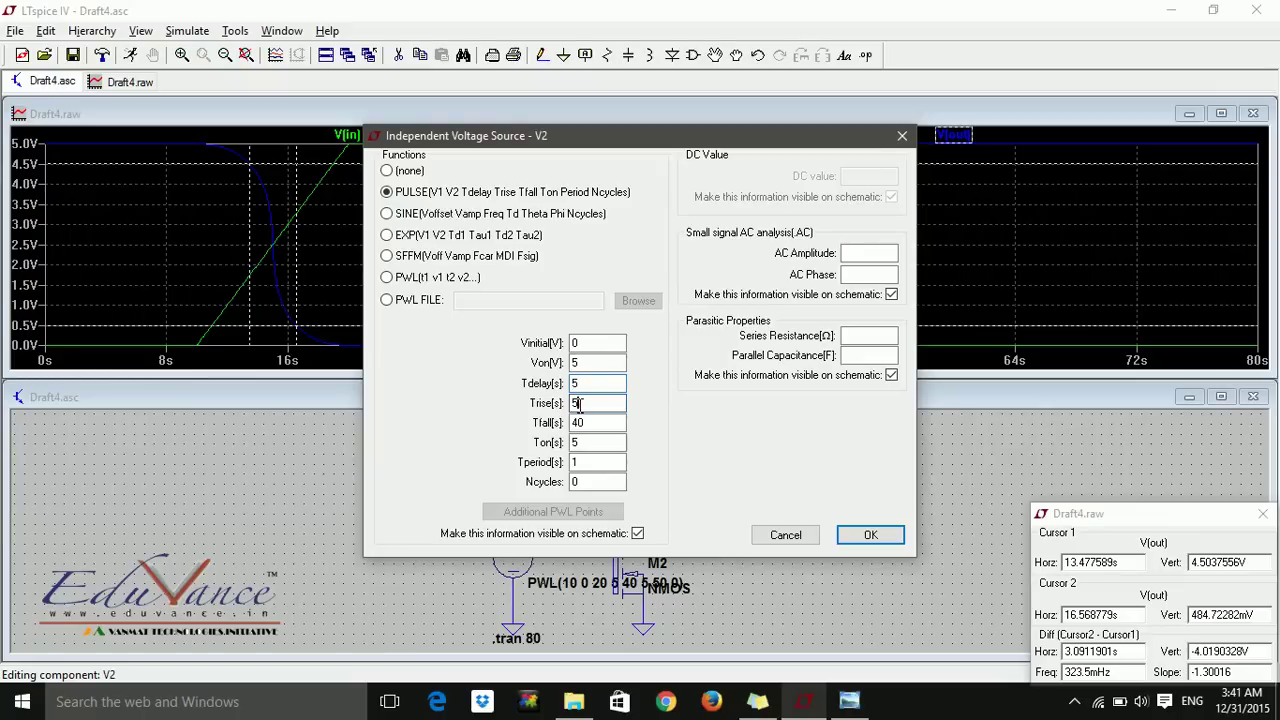
{"action": "key", "text": "BackSpace"}
{"action": "left_click", "coordinate": [611, 421]}
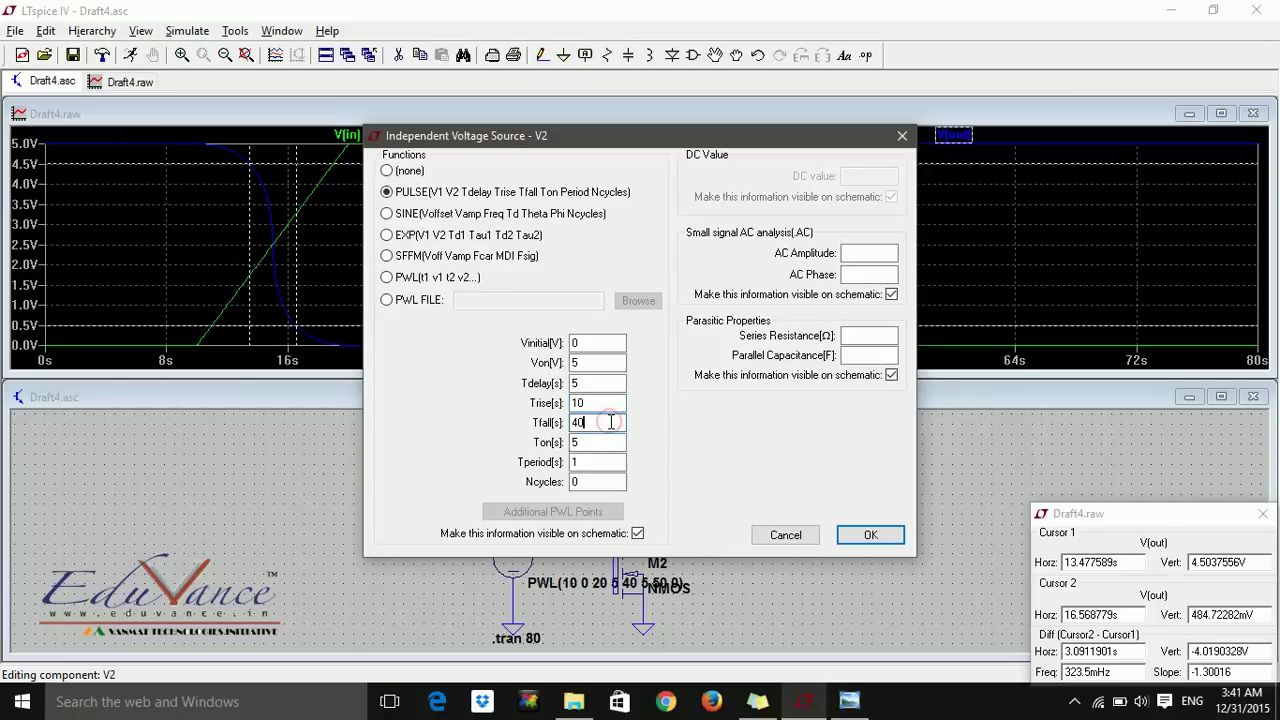
{"action": "key", "text": "BackSpace"}
{"action": "key", "text": "BackSpace"}
{"action": "type", "text": "10"}
{"action": "left_click", "coordinate": [583, 445]}
{"action": "key", "text": "BackSpace"}
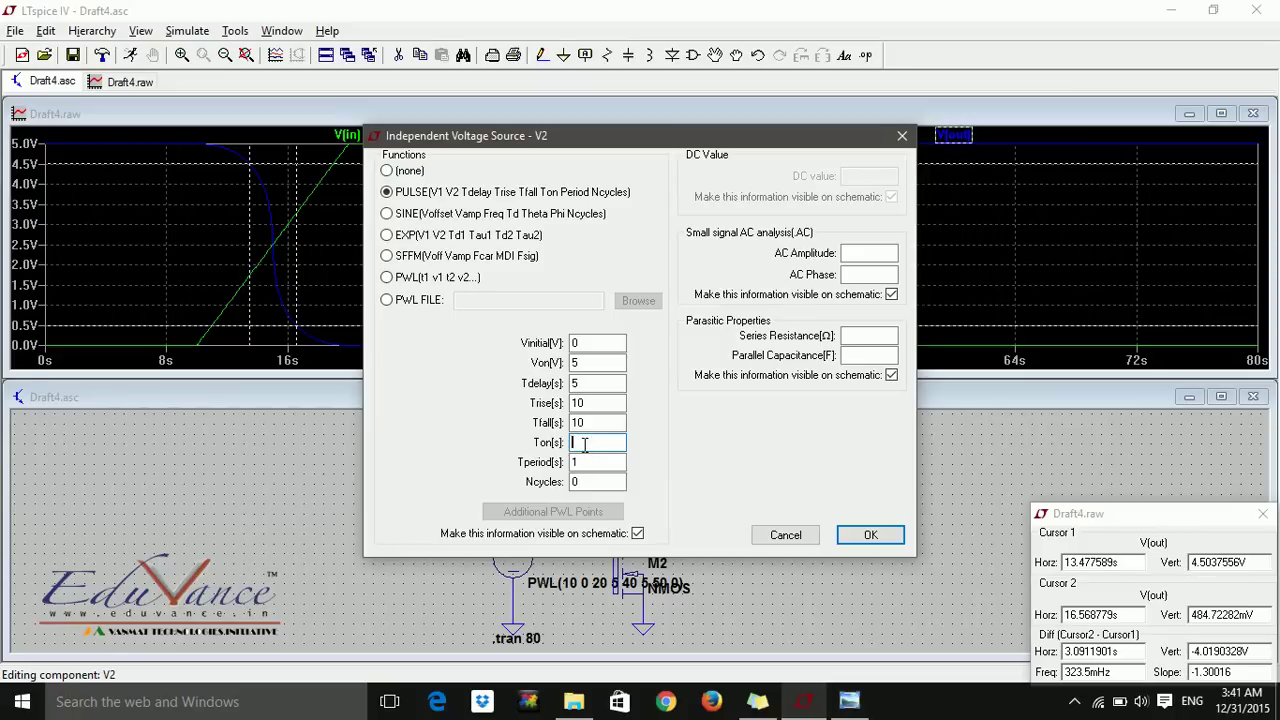
{"action": "left_click", "coordinate": [870, 535]}
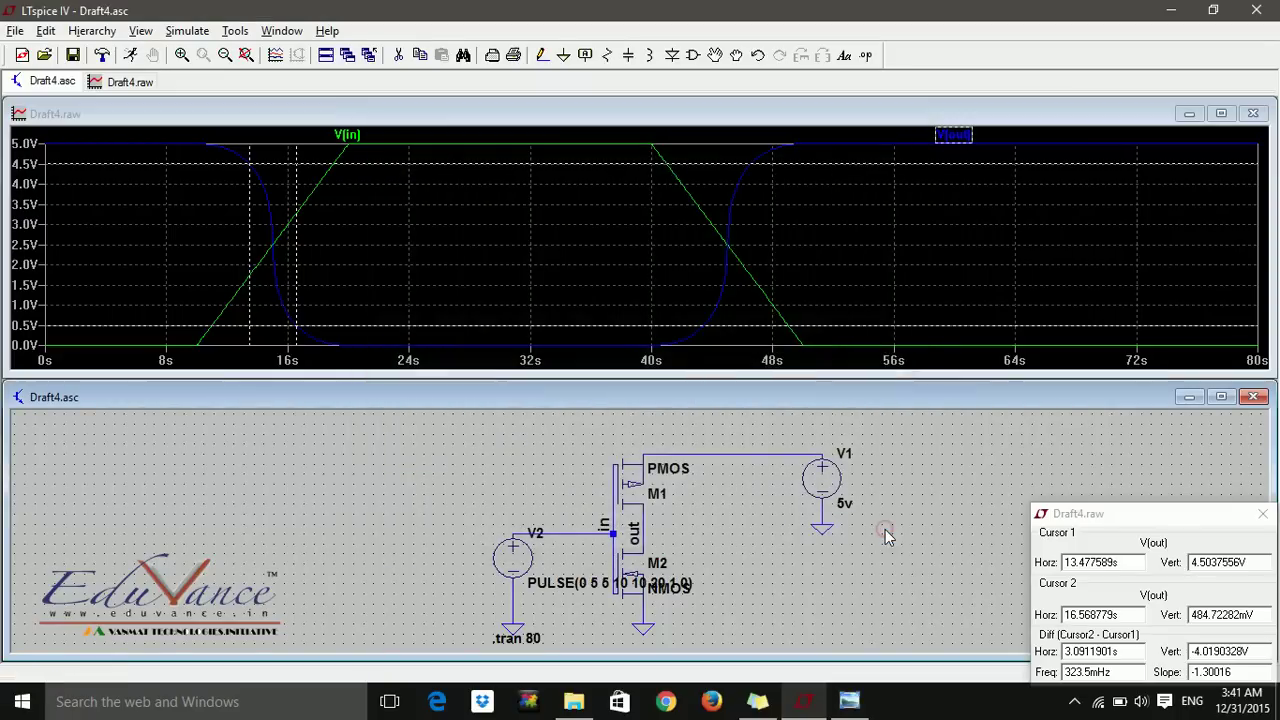
Step: Simulate the pulse input, then change V2's Ton to 10 s and rerun
{"action": "left_click", "coordinate": [130, 56]}
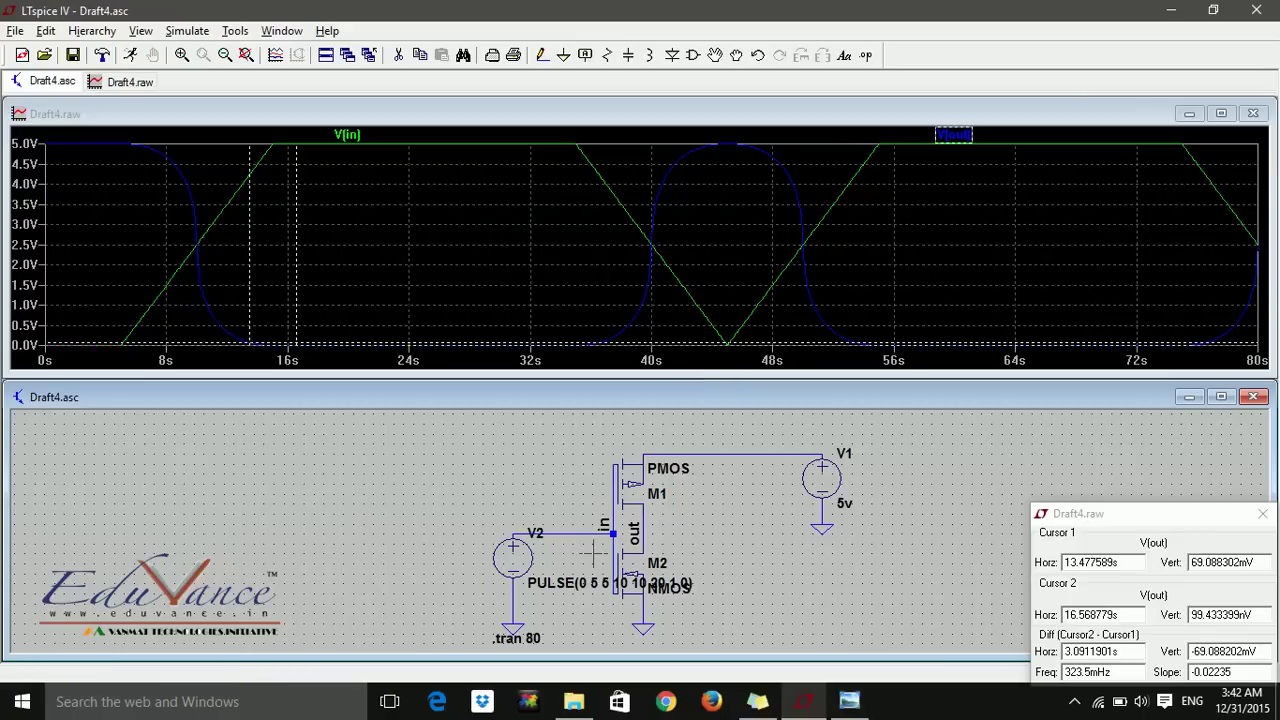
{"action": "right_click", "coordinate": [528, 555]}
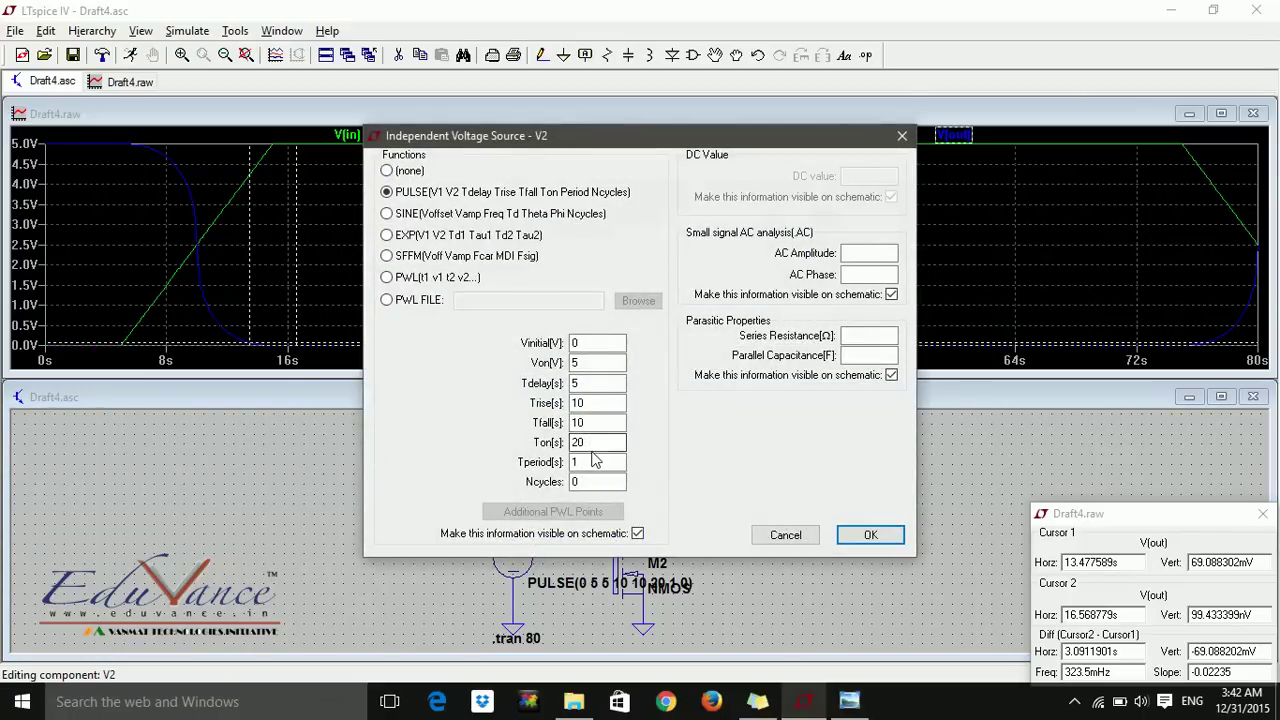
{"action": "double_click", "coordinate": [592, 441]}
{"action": "type", "text": "2"}
{"action": "key", "text": "BackSpace"}
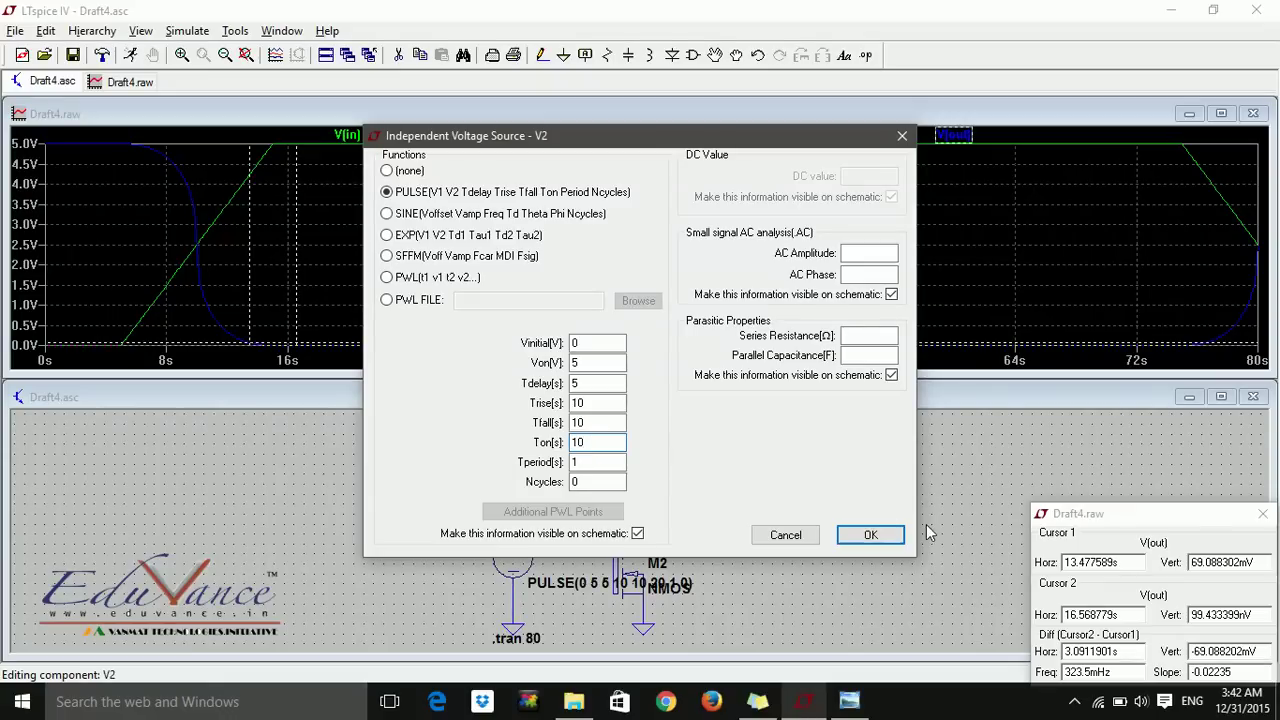
{"action": "left_click", "coordinate": [870, 534]}
{"action": "left_click", "coordinate": [129, 56]}
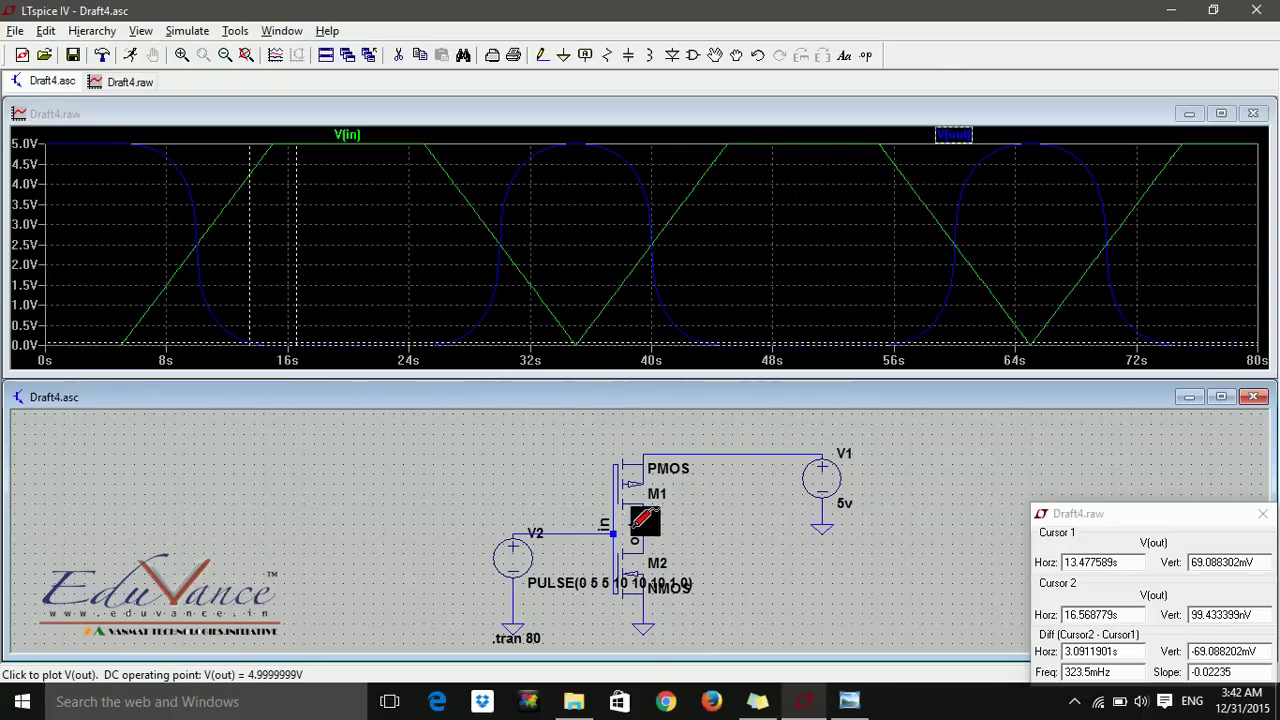
Step: Set V2's Tperiod to 50 s and rerun the simulation
{"action": "right_click", "coordinate": [513, 553]}
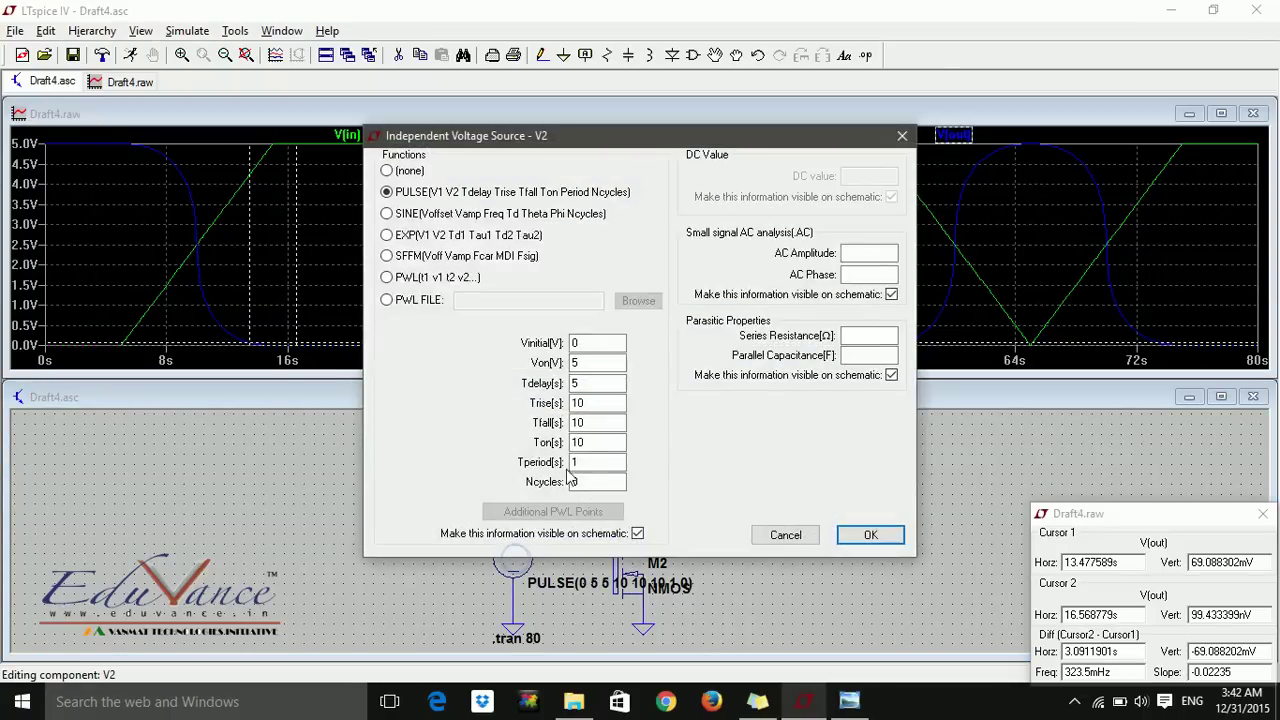
{"action": "left_click", "coordinate": [587, 462]}
{"action": "left_click", "coordinate": [860, 534]}
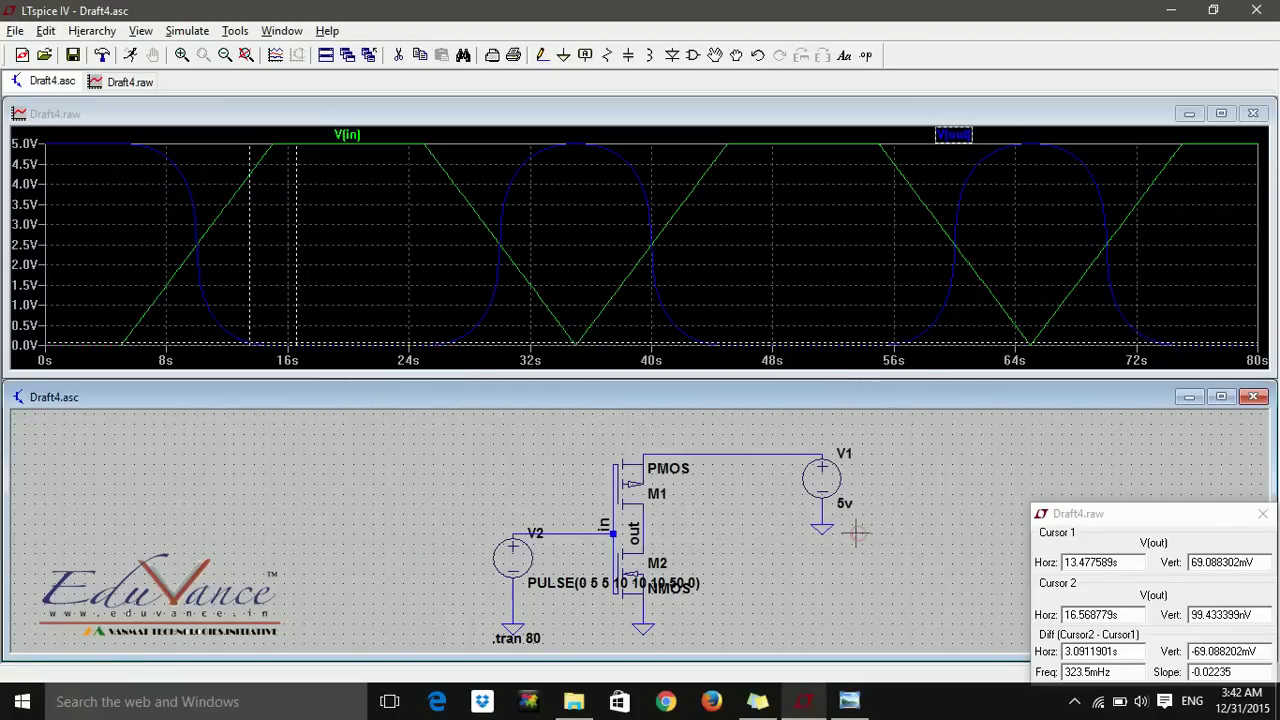
{"action": "left_click", "coordinate": [132, 56]}
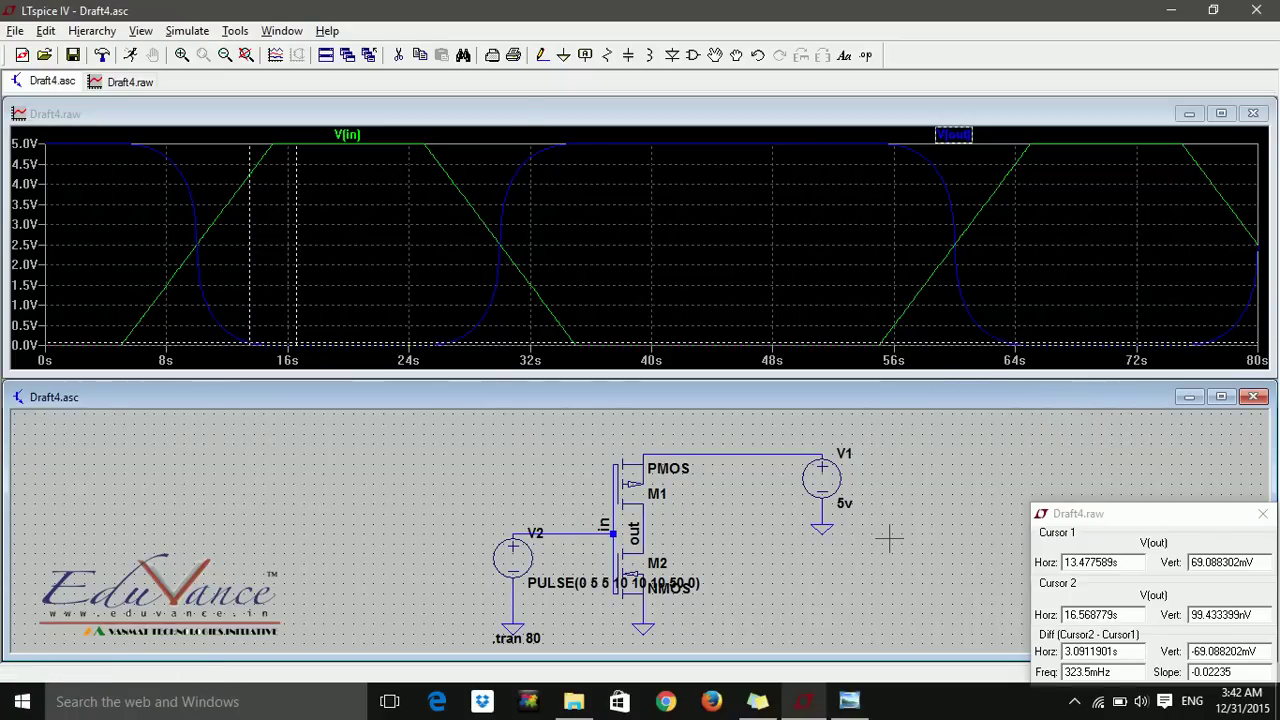
Step: Remove the measurement cursors and close LTspice IV, reaching the Draft4.asc save prompt
{"action": "left_click", "coordinate": [1260, 513]}
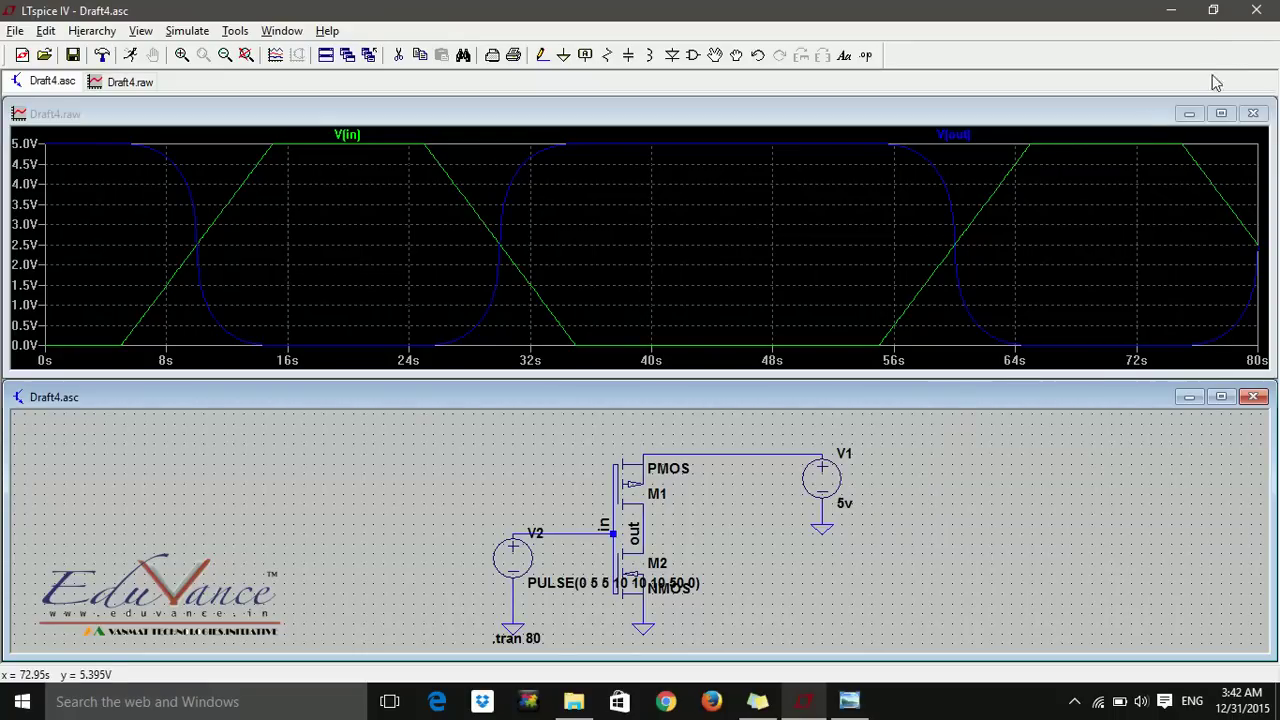
{"action": "left_click", "coordinate": [1247, 11]}
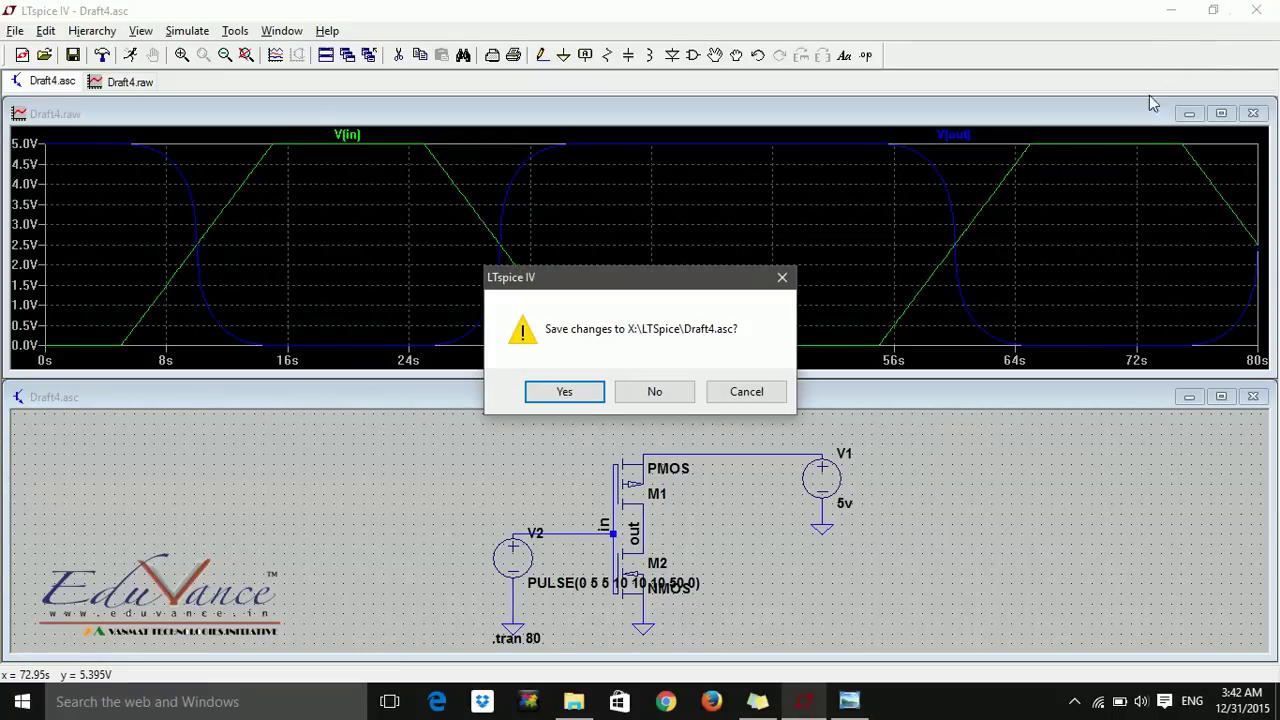